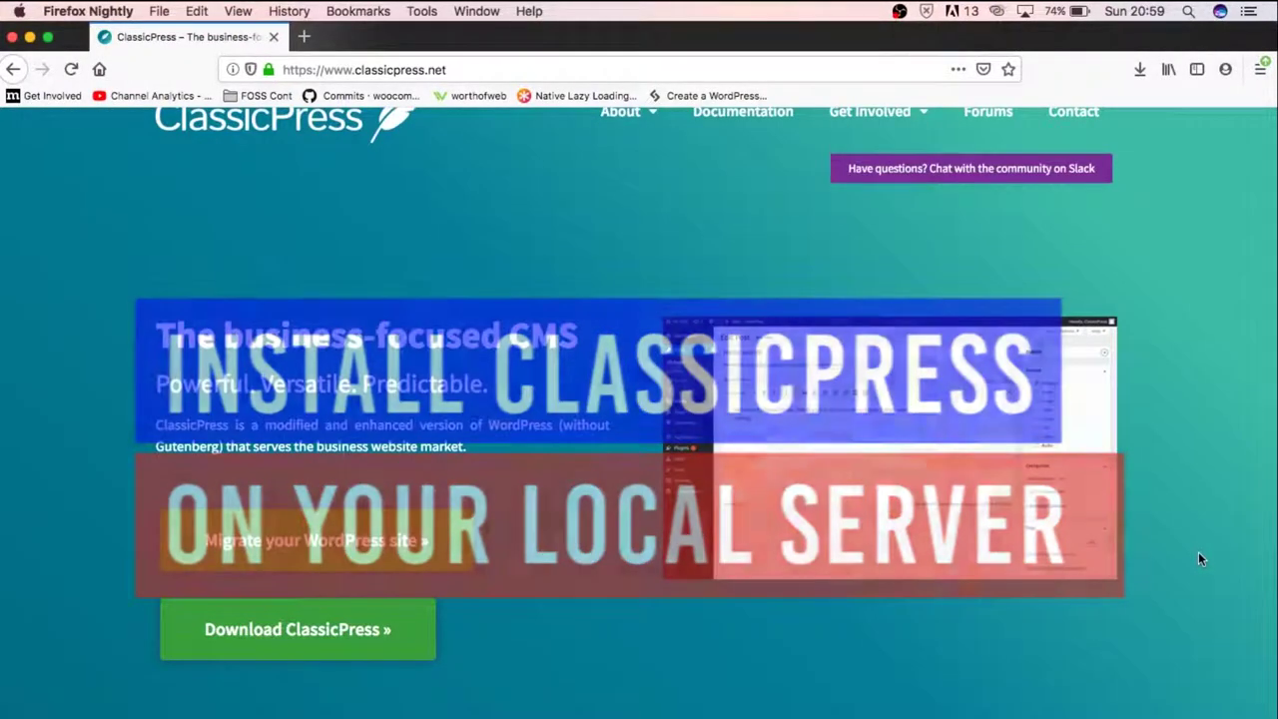
Go from the ClassicPress download page to the latest 1.0.1 release downloads
scroll(1201, 559, up, 2)
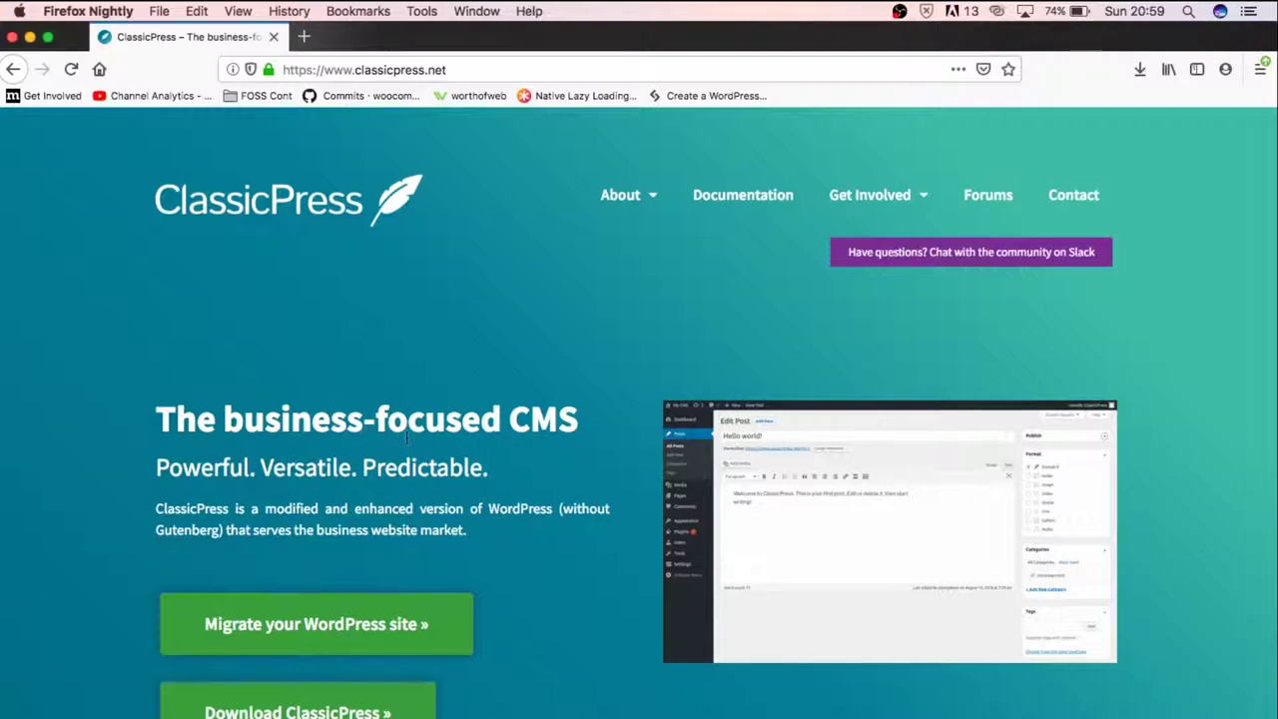
scroll(406, 436, down, 4)
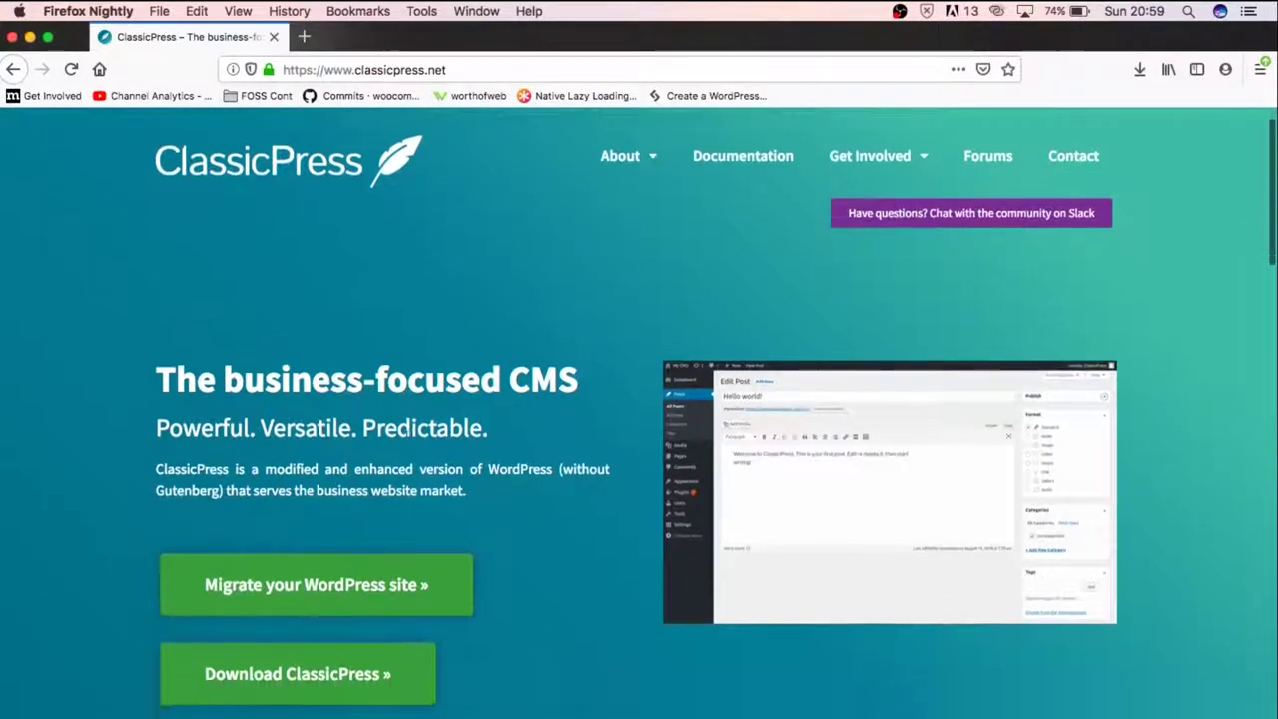
scroll(586, 545, down, 2)
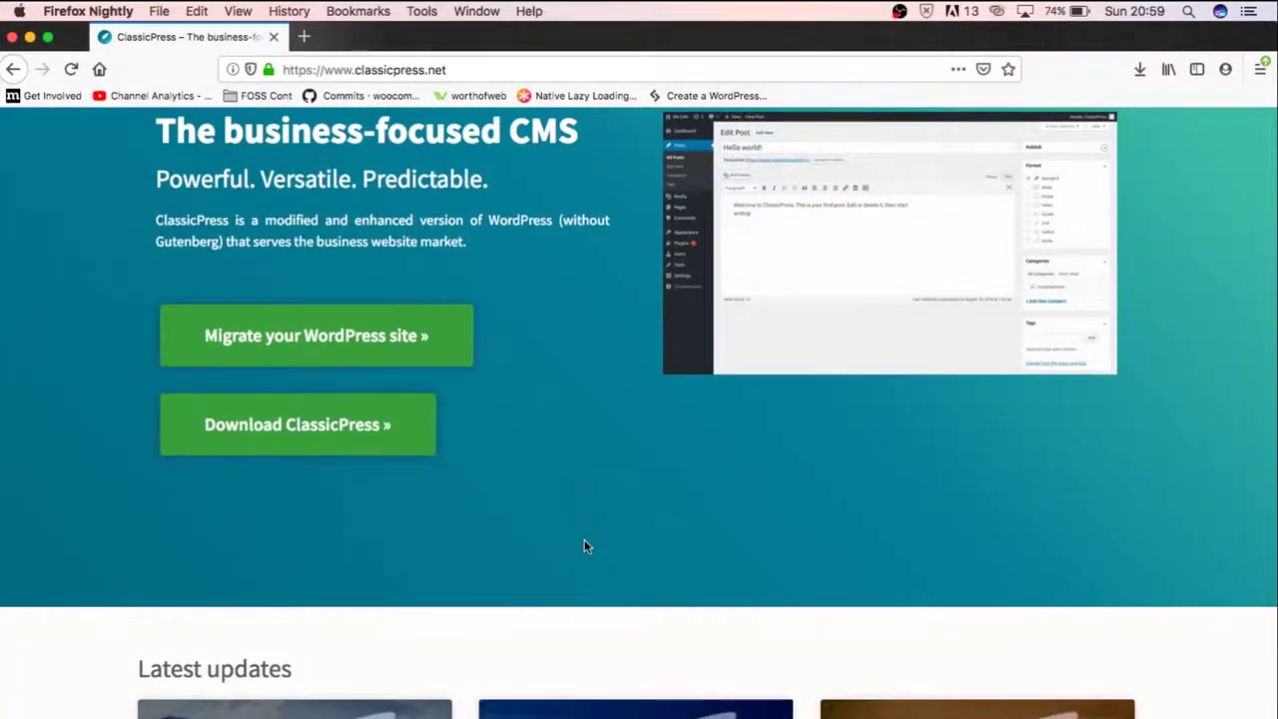
scroll(586, 545, up, 6)
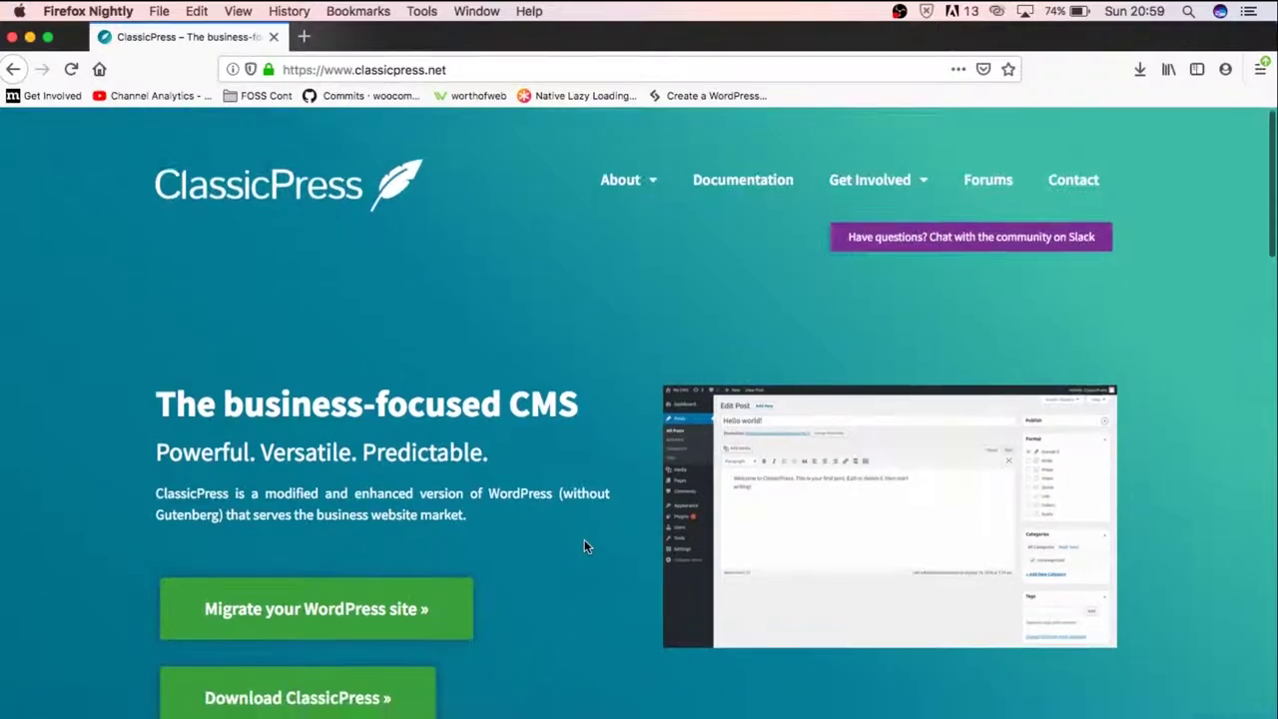
scroll(586, 545, down, 4)
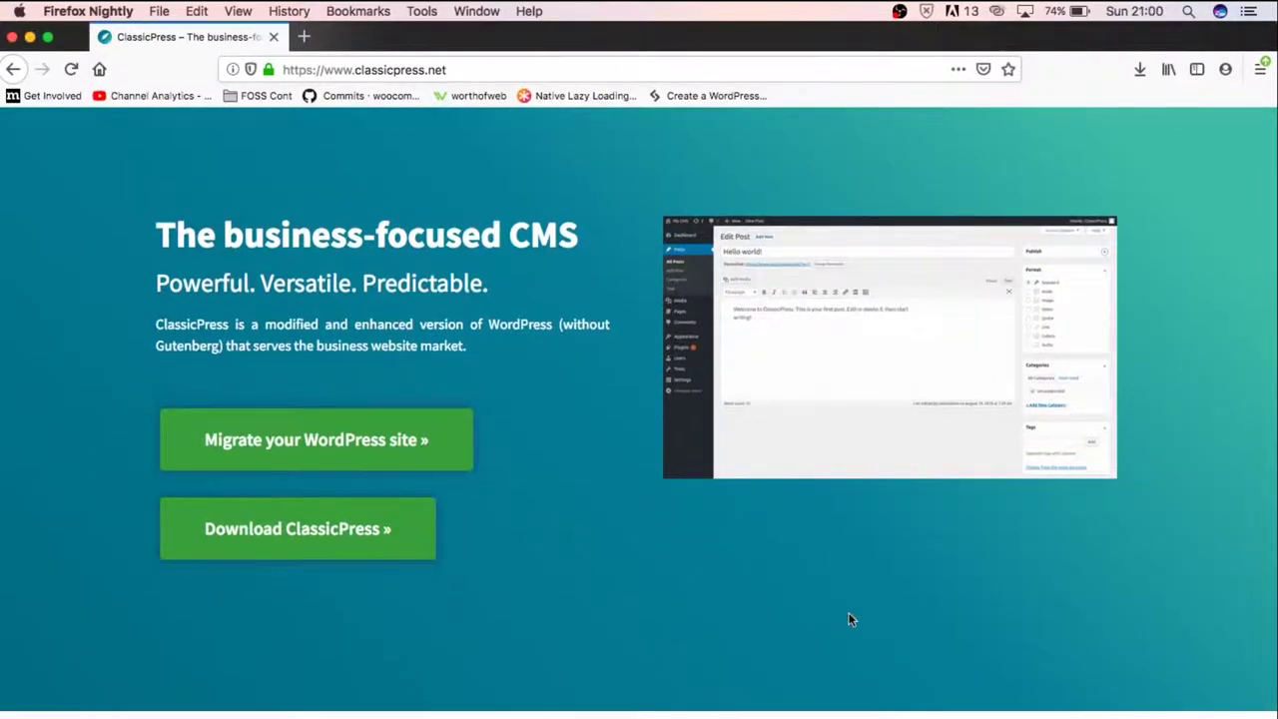
scroll(849, 620, up, 3)
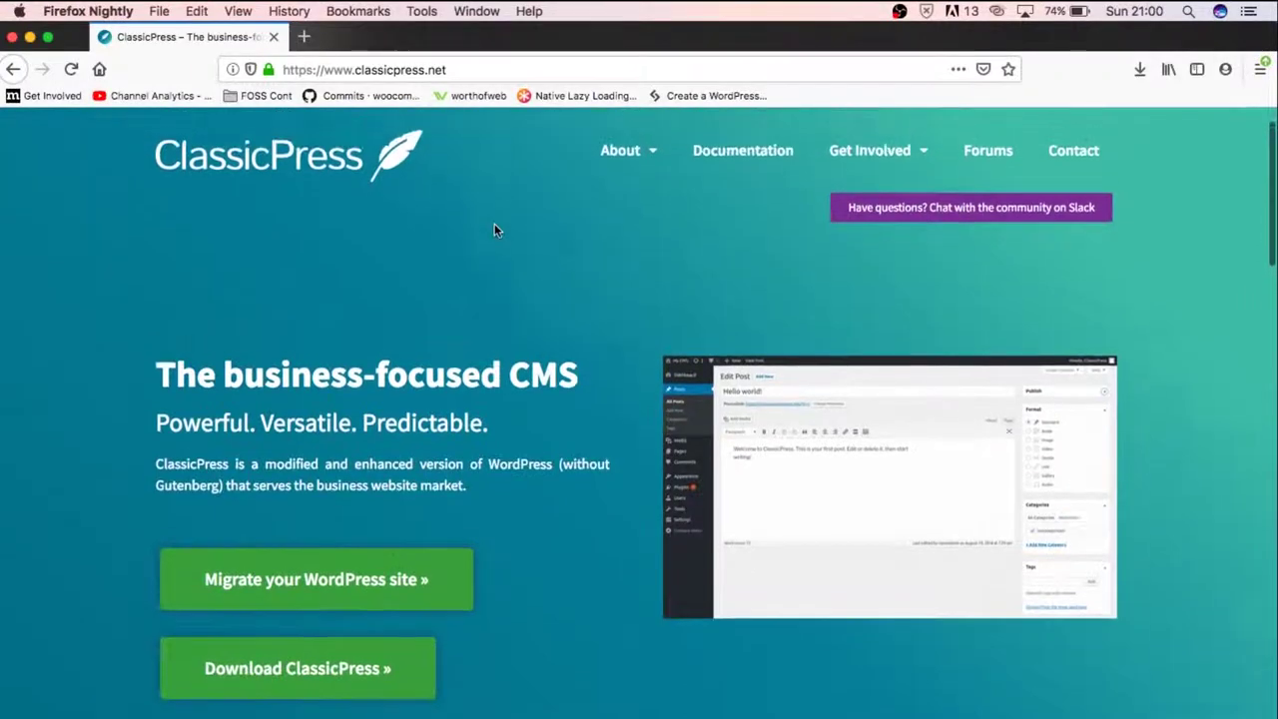
scroll(495, 229, up, 1)
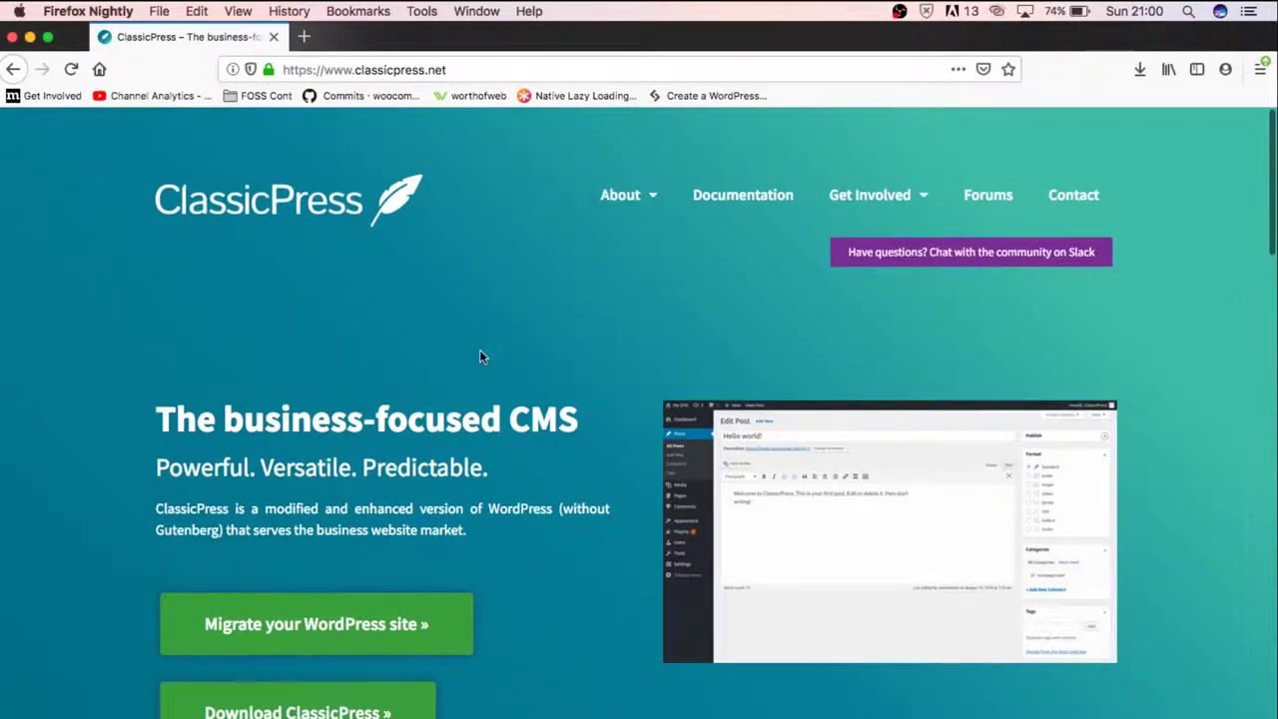
scroll(602, 500, down, 5)
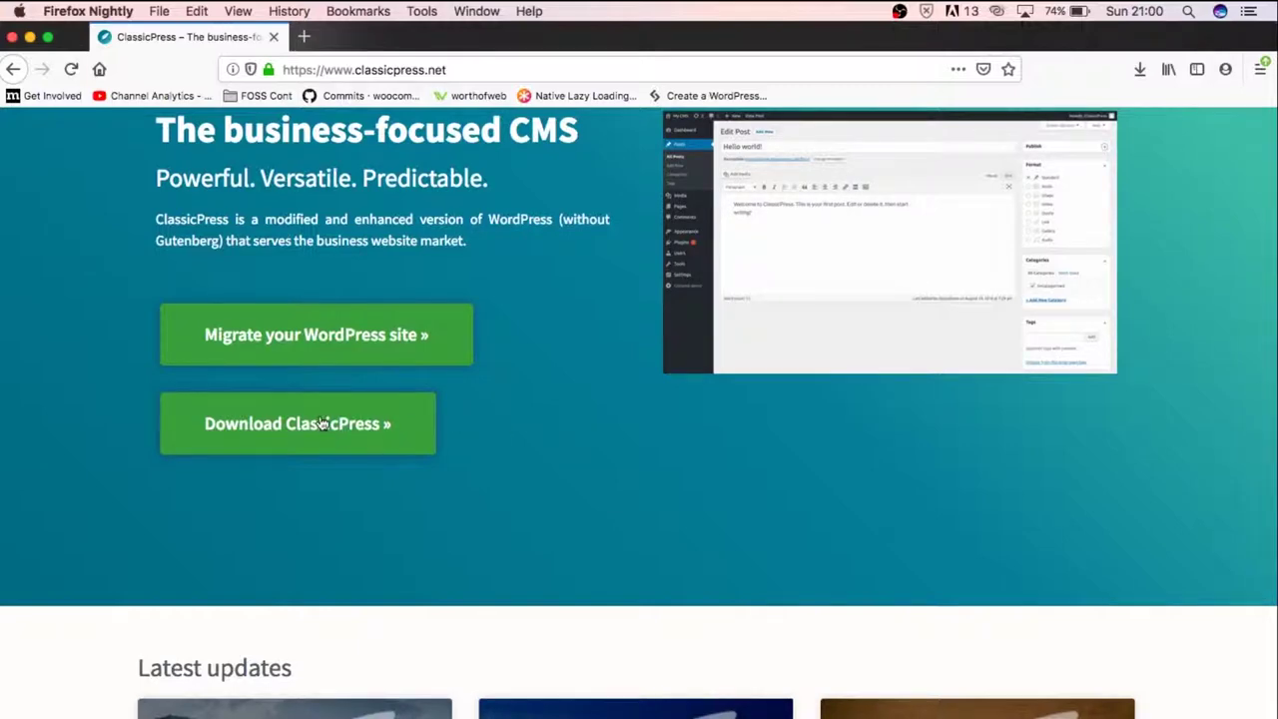
click(322, 423)
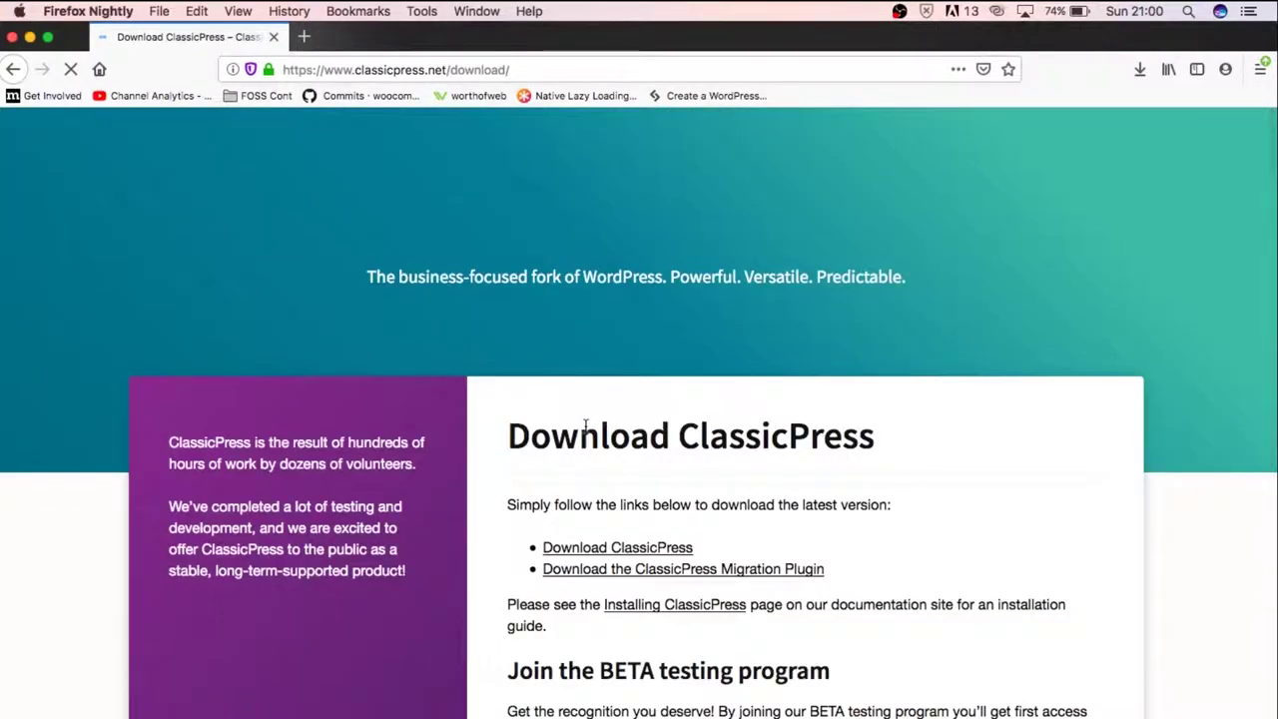
scroll(590, 429, down, 4)
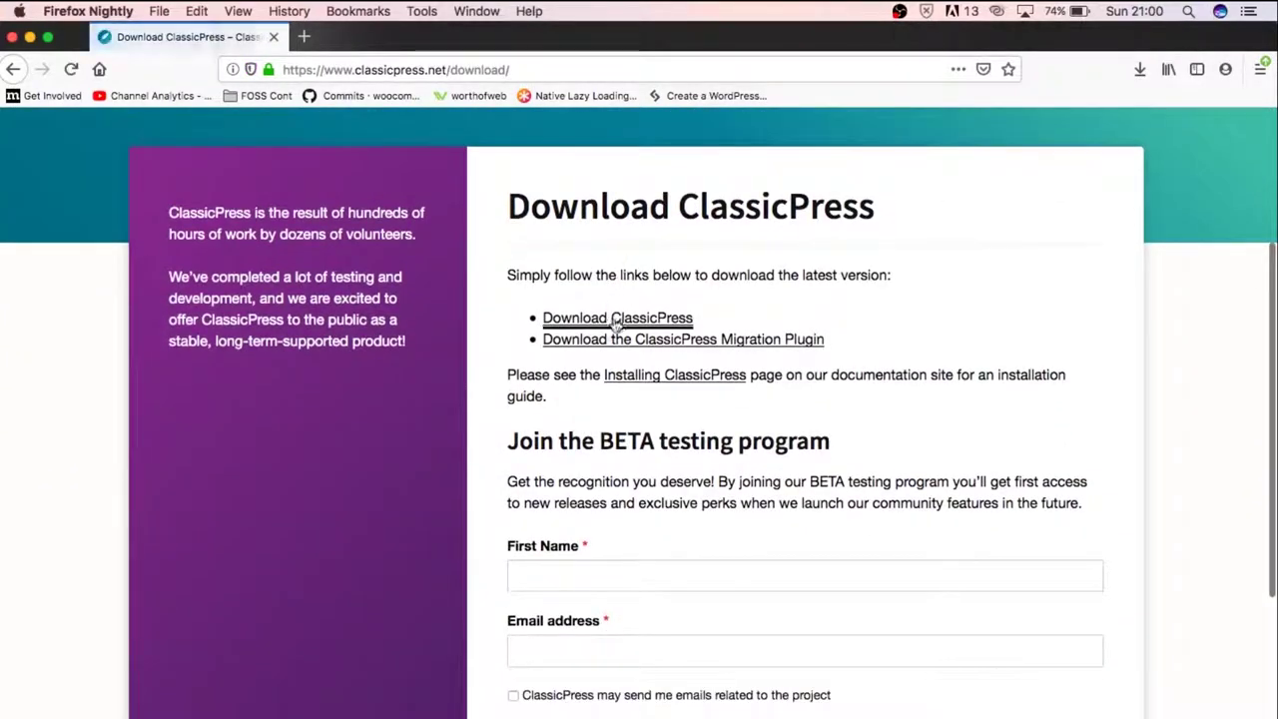
click(616, 320)
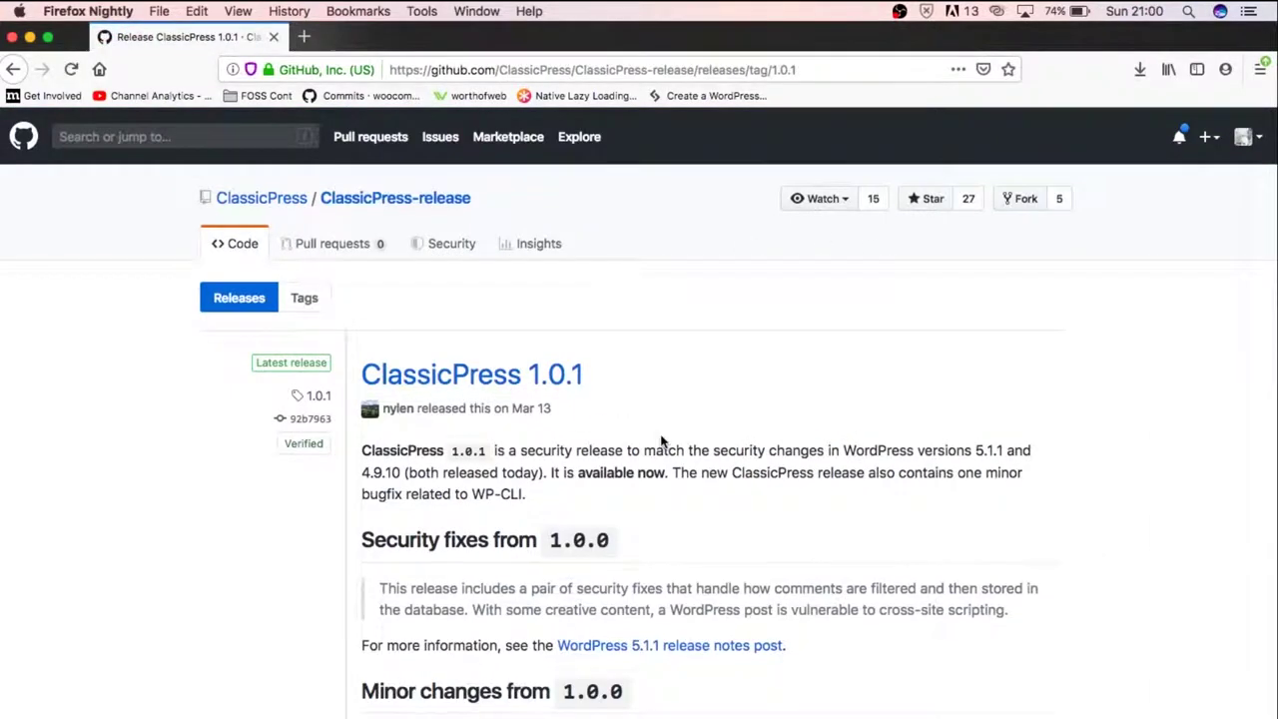
Save the ClassicPress 1.0.1 Source code (zip) and reveal it in Finder
scroll(662, 433, down, 5)
scroll(659, 434, down, 2)
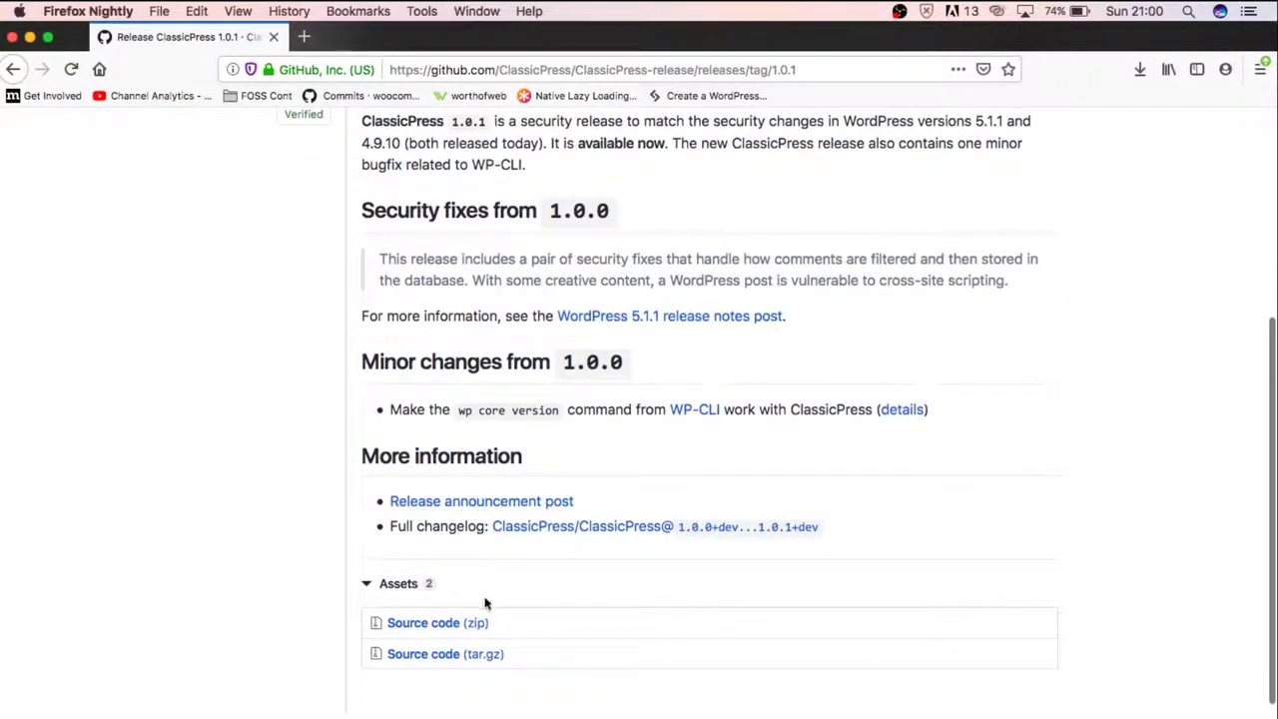
scroll(440, 644, down, 1)
scroll(440, 644, down, 2)
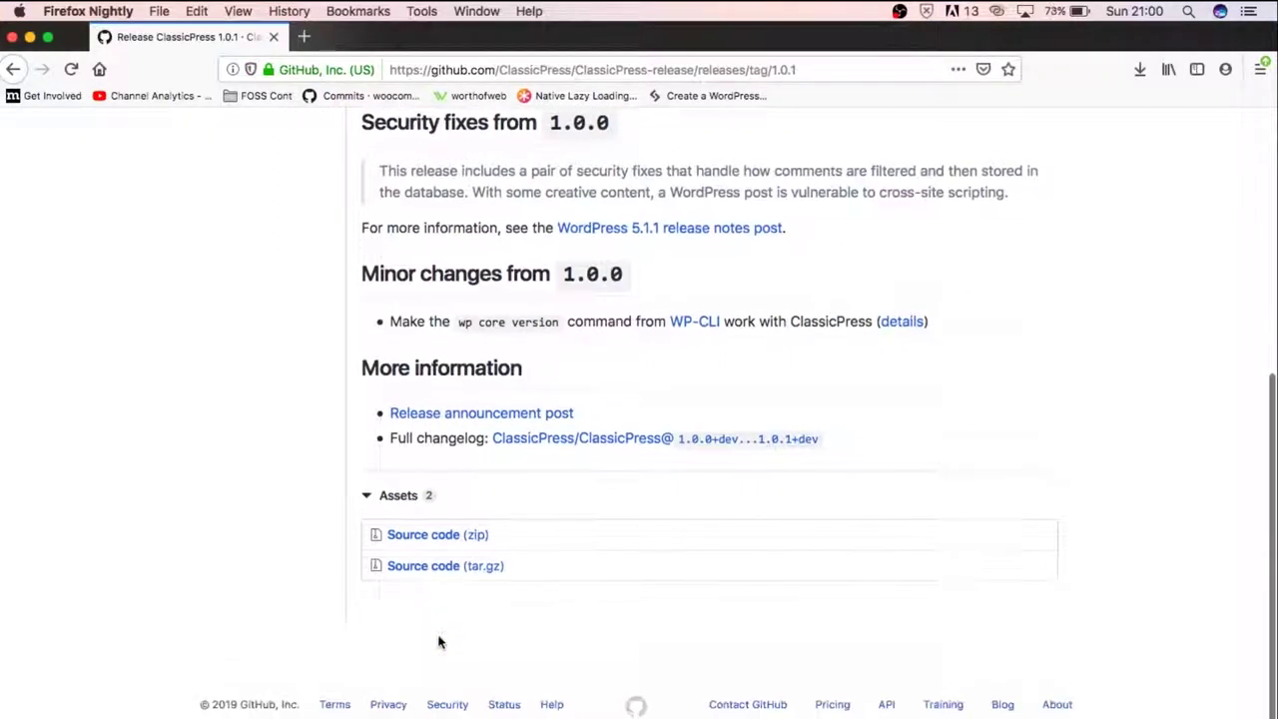
click(424, 537)
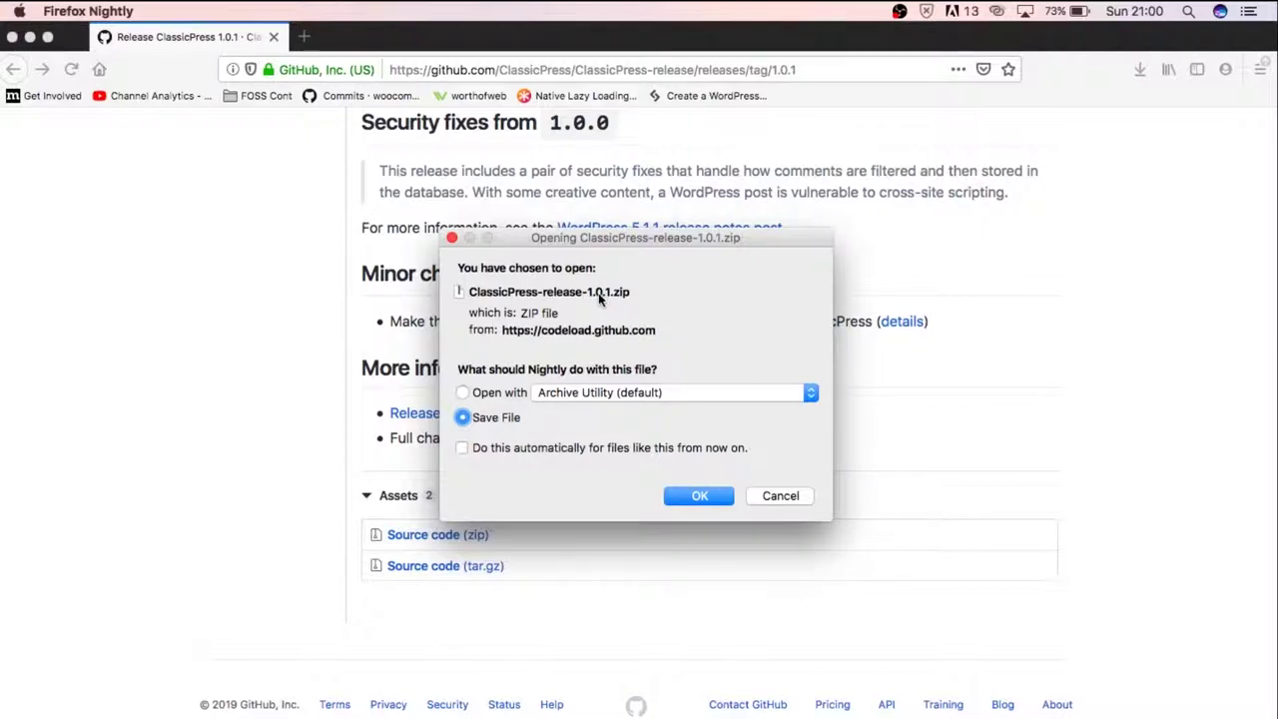
click(699, 496)
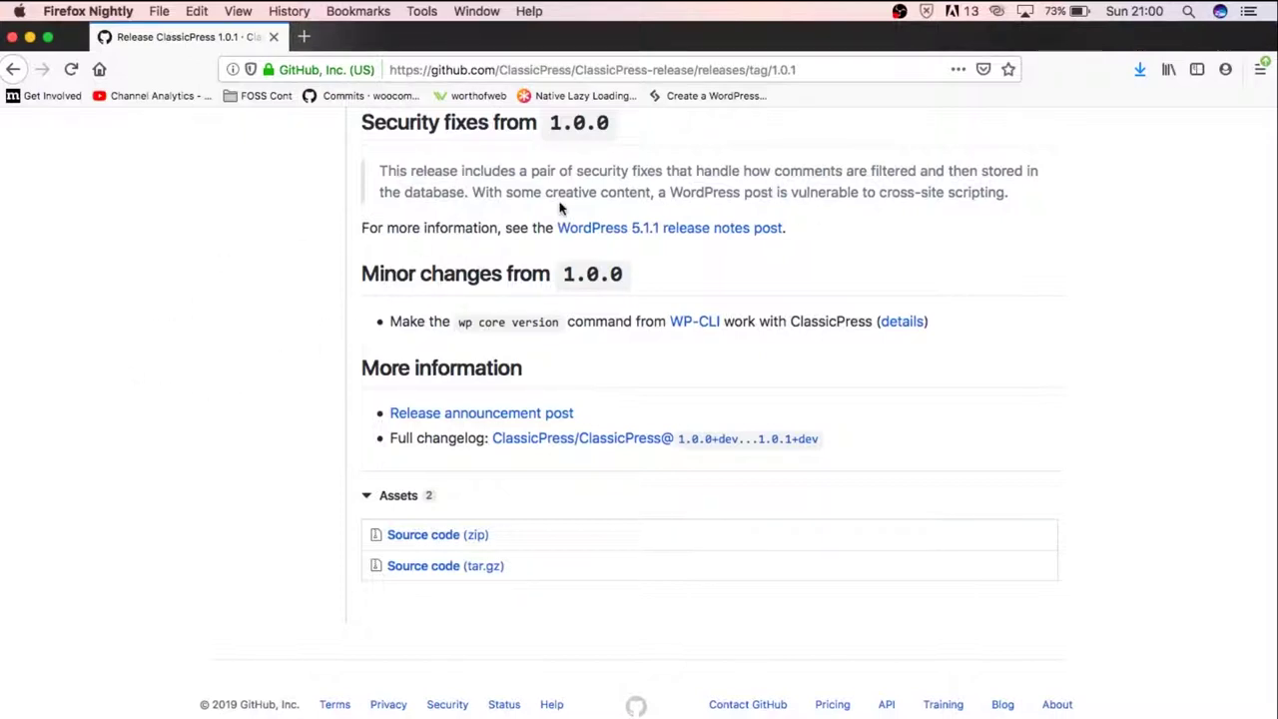
click(1141, 69)
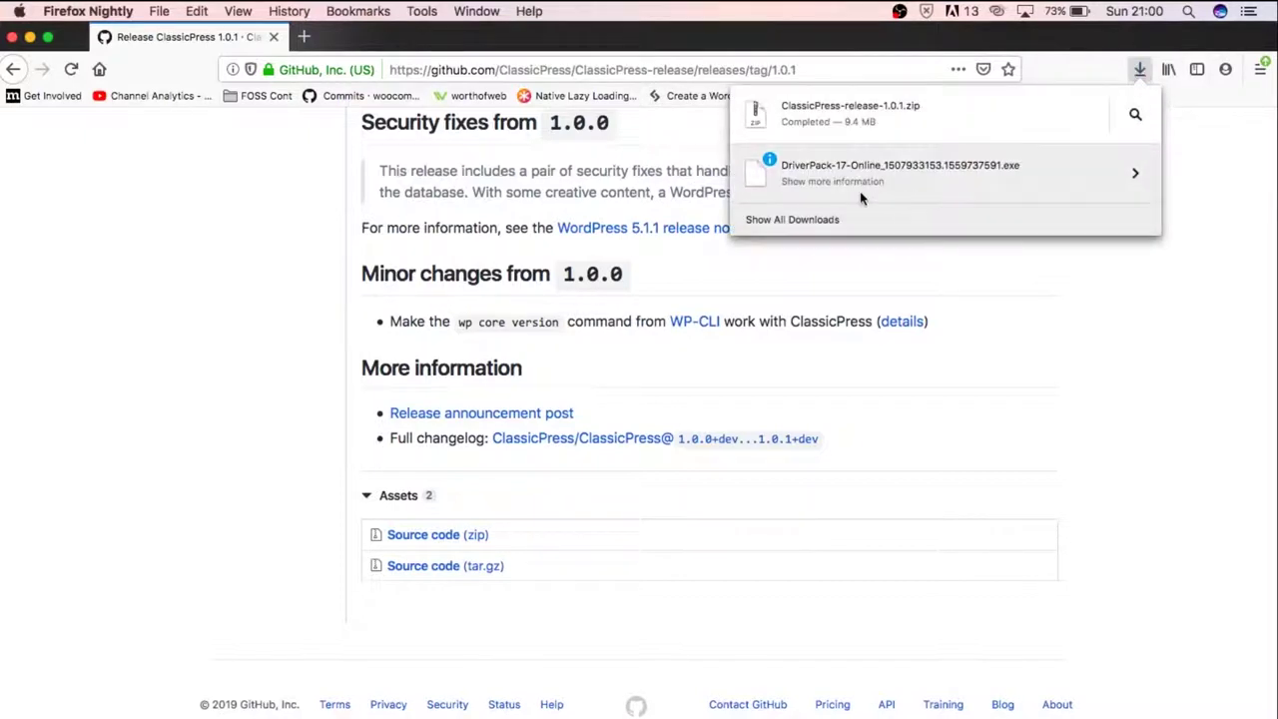
click(1135, 114)
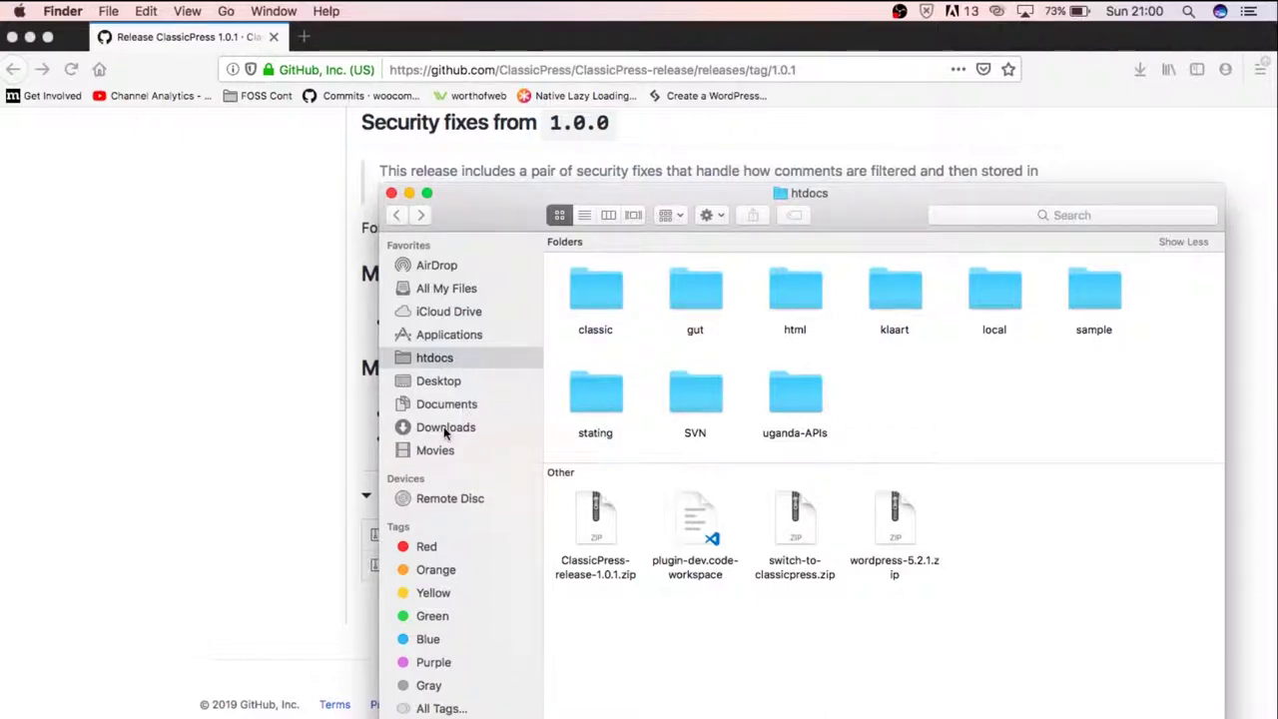
Move ClassicPress-release-1.0.1.zip from Downloads into htdocs, replacing the older copy
click(445, 427)
click(696, 310)
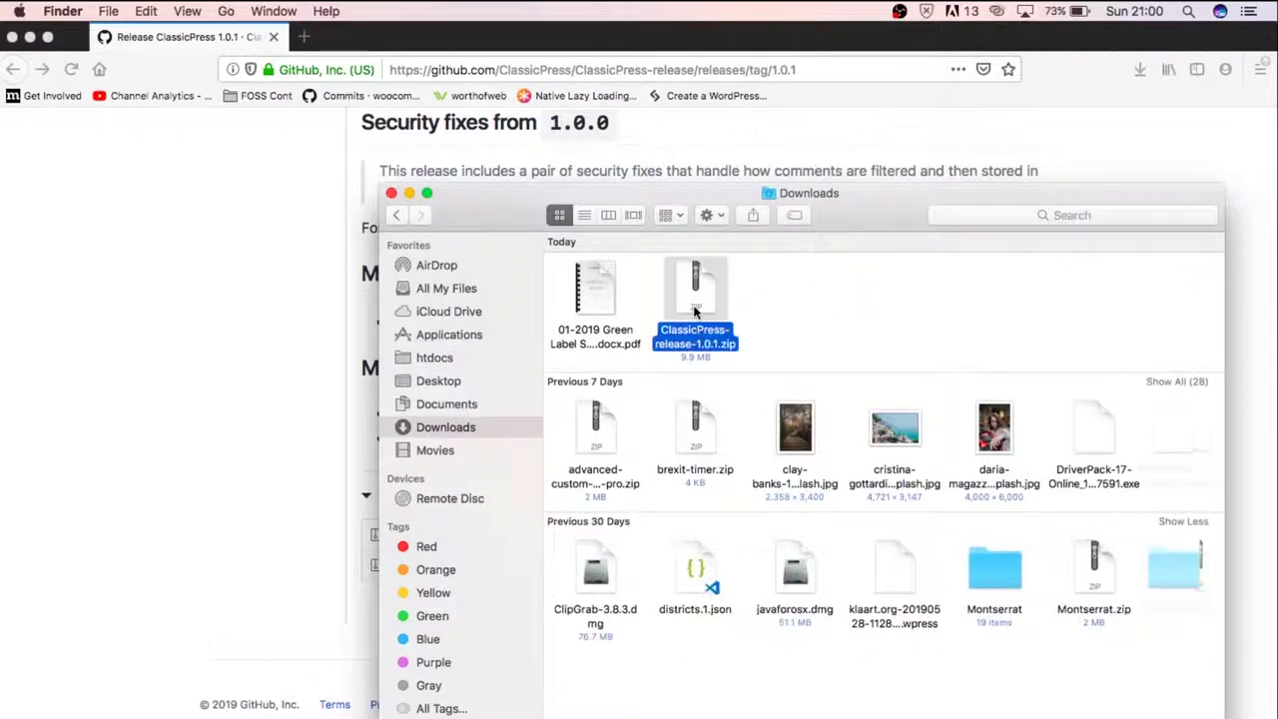
click(434, 357)
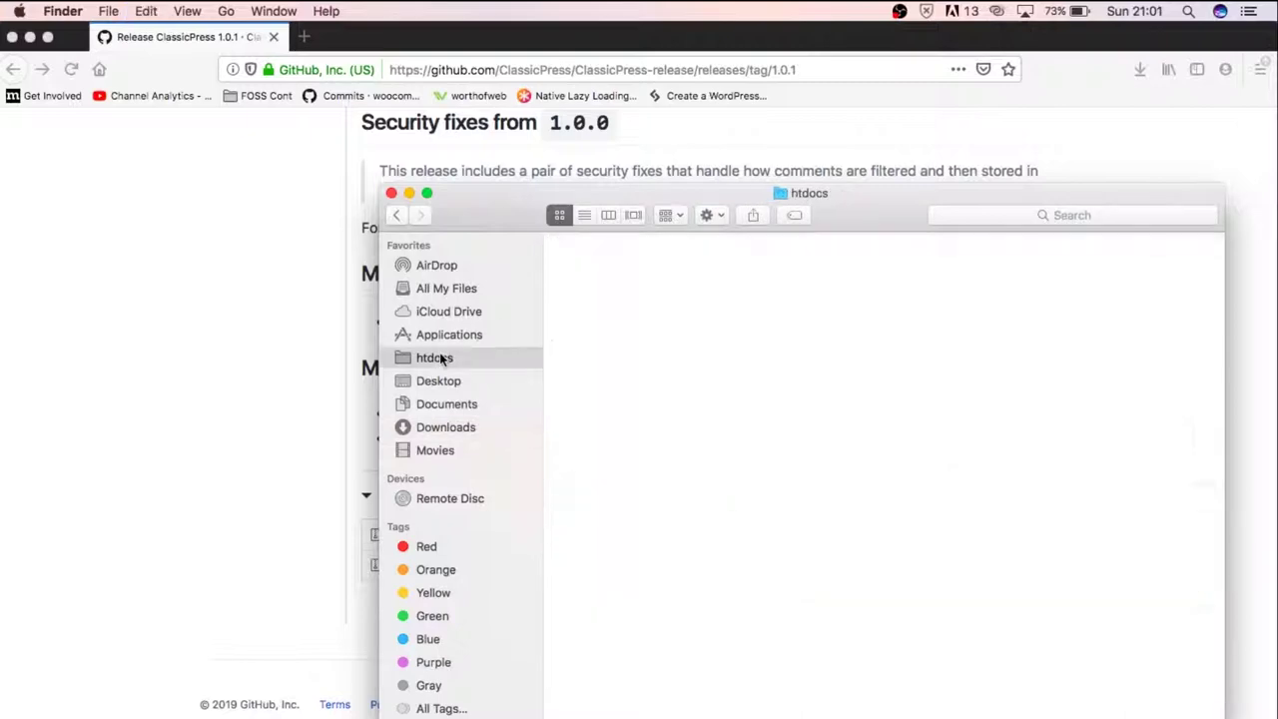
key(super+alt+v)
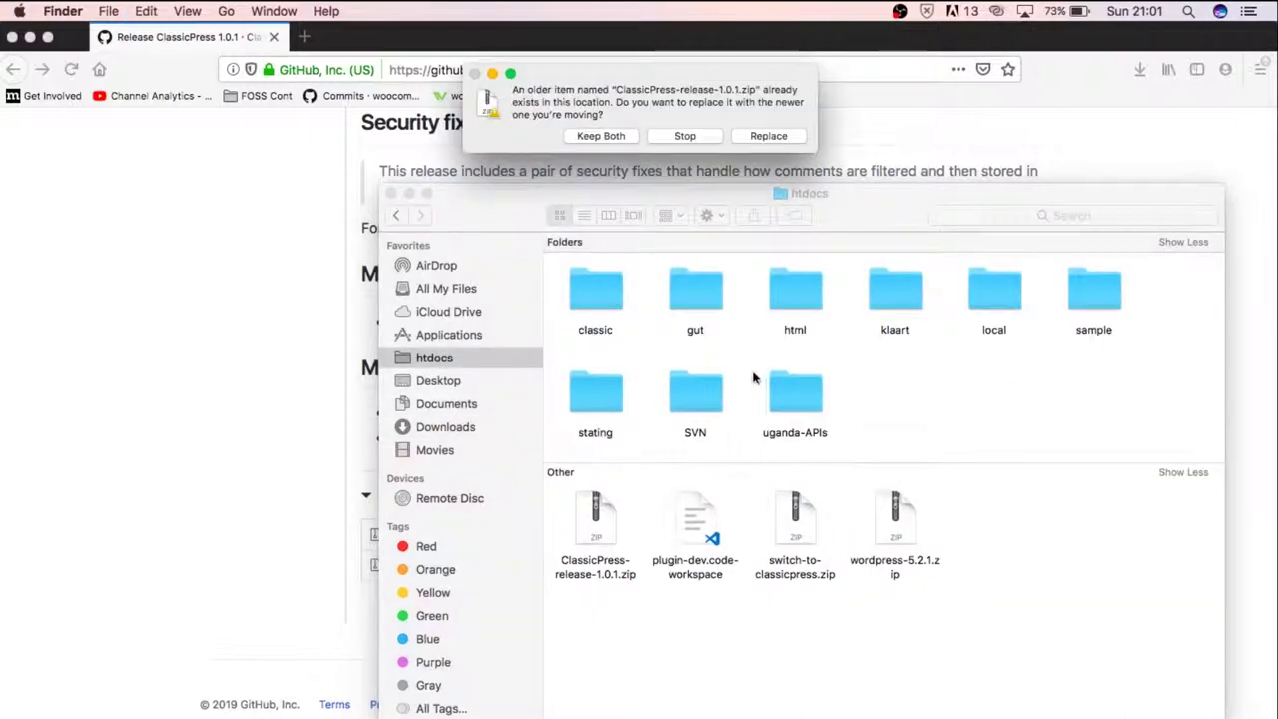
click(769, 136)
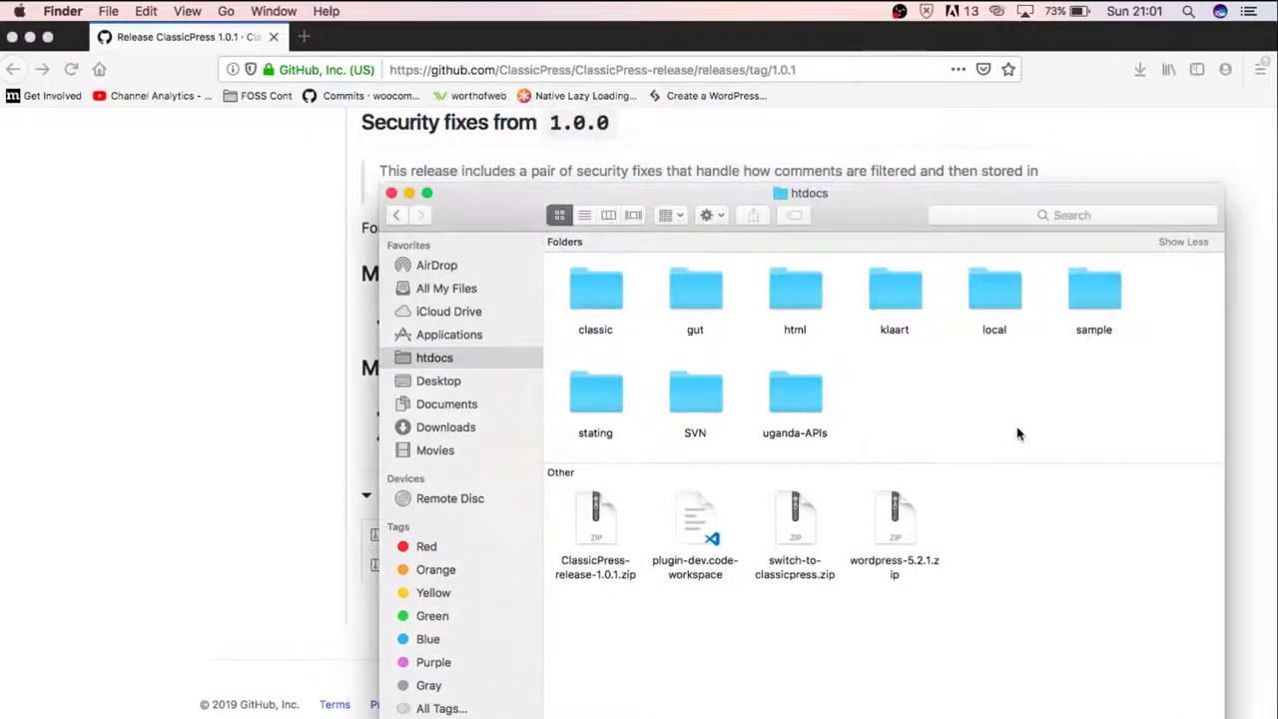
Unzip the archive in htdocs, rename the extracted folder to 'gallery', and open it
right_click(609, 519)
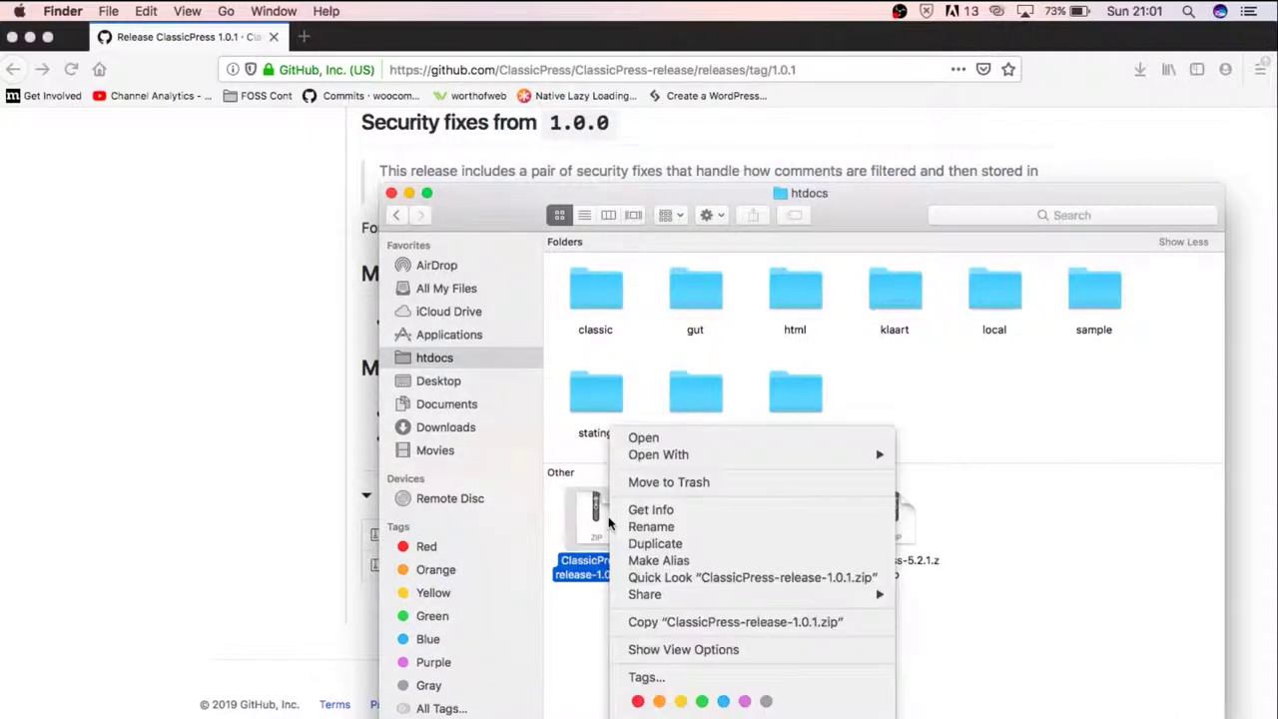
click(668, 439)
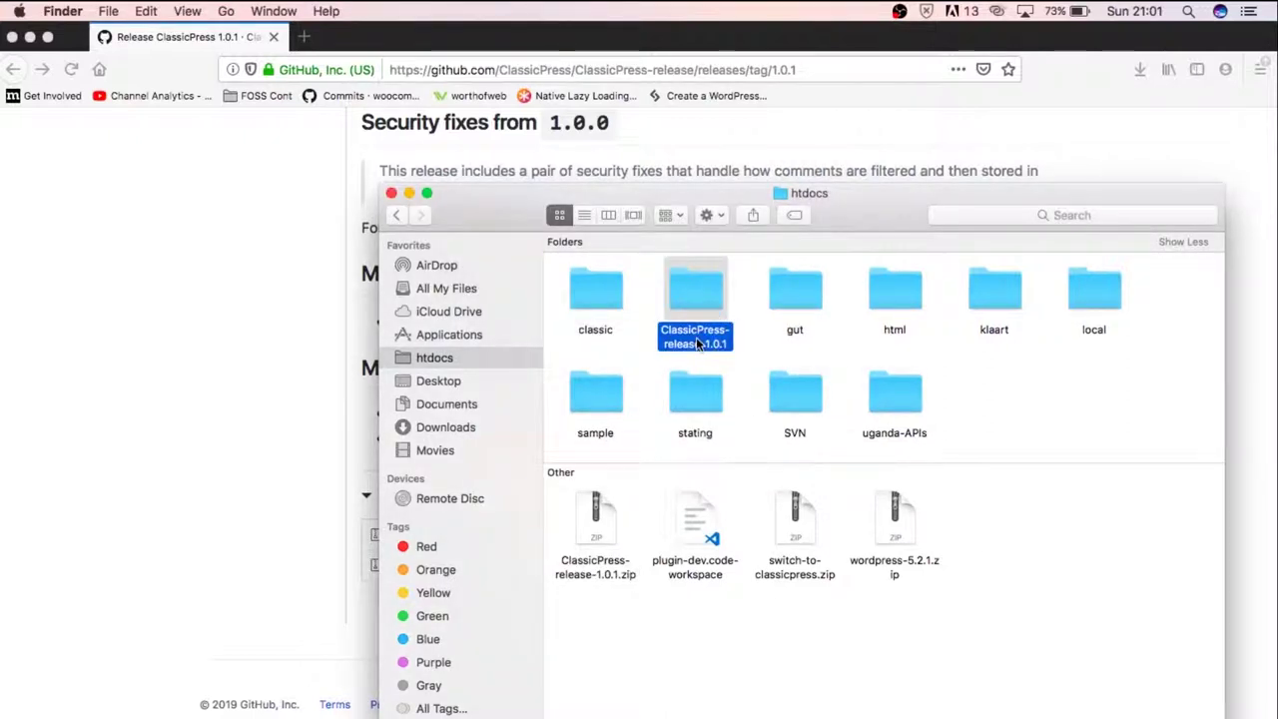
click(697, 344)
text(gall)
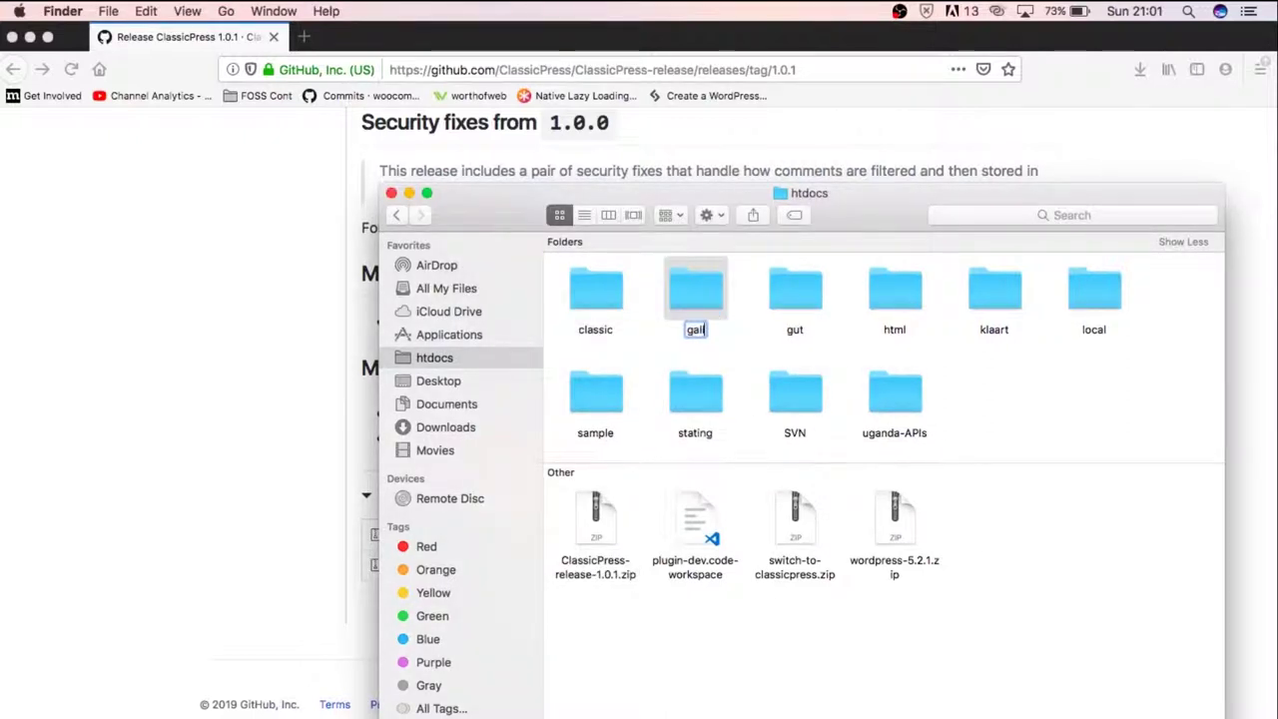
text(ery)
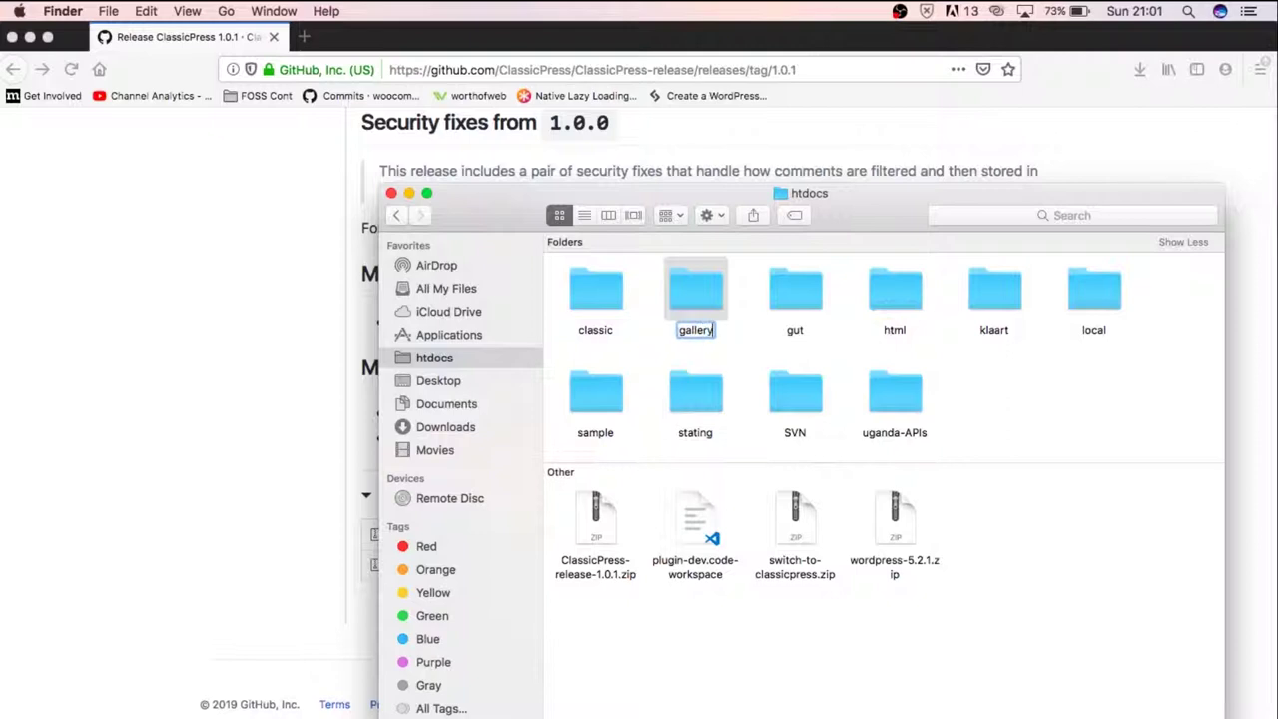
key(Return)
double_click(700, 286)
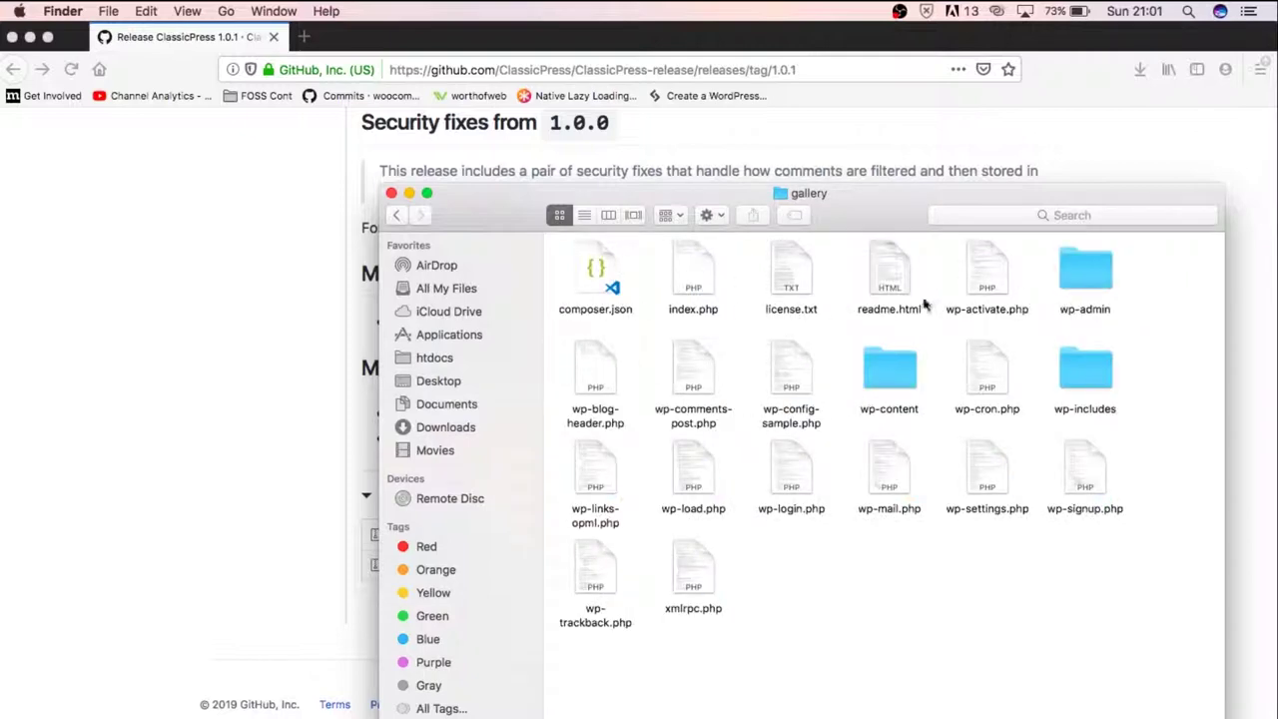
Open wp-content and look inside its plugins folder
double_click(889, 373)
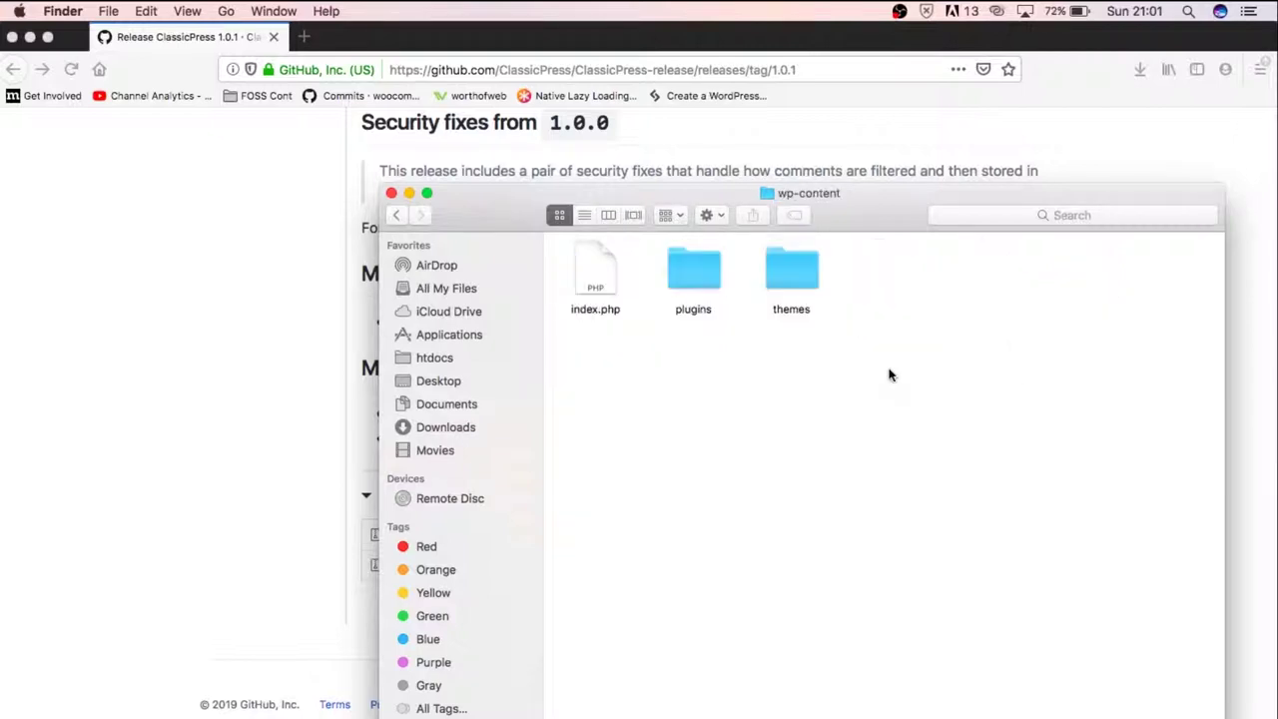
click(715, 279)
double_click(715, 278)
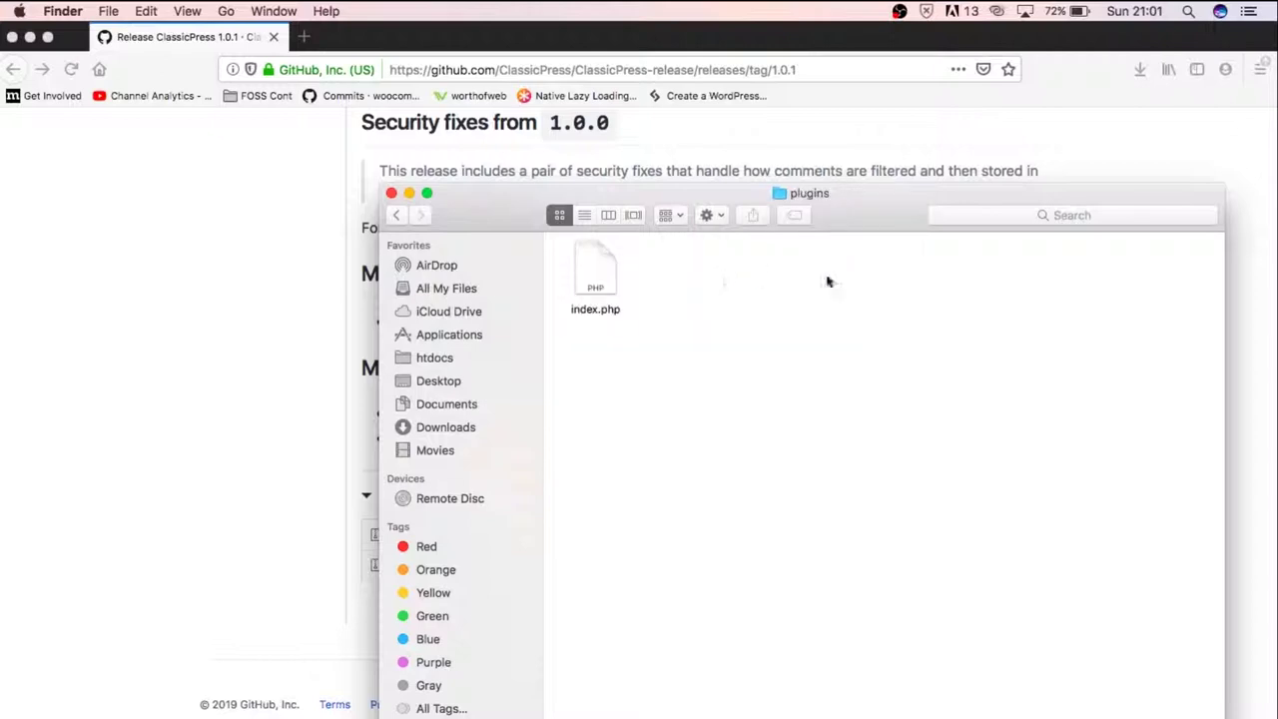
click(398, 216)
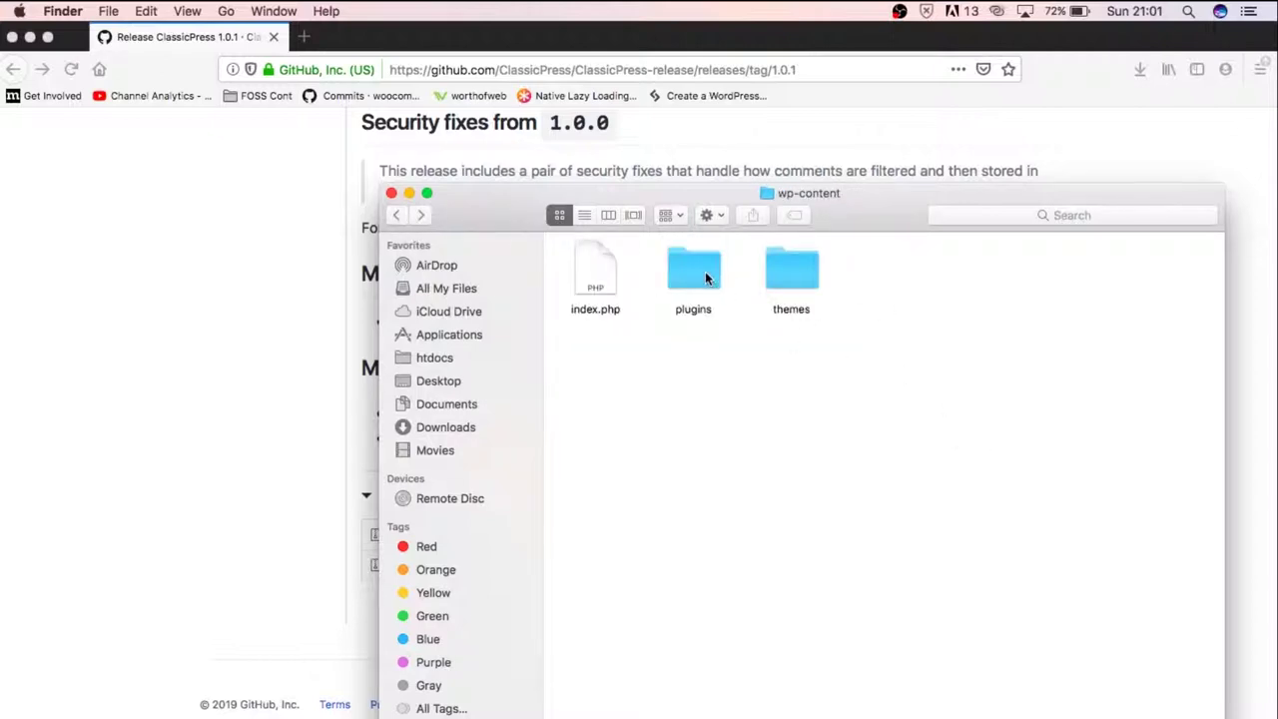
click(704, 278)
double_click(705, 276)
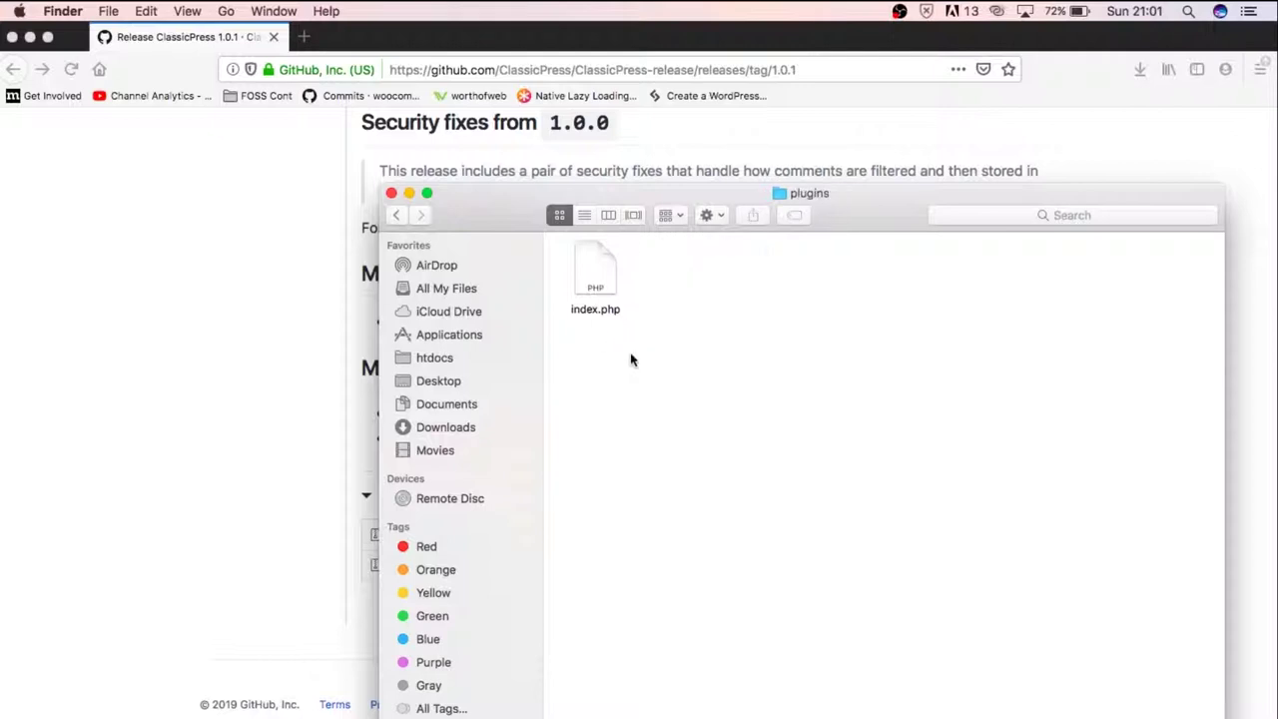
Browse the themes folder, then go back up to the gallery folder
click(399, 216)
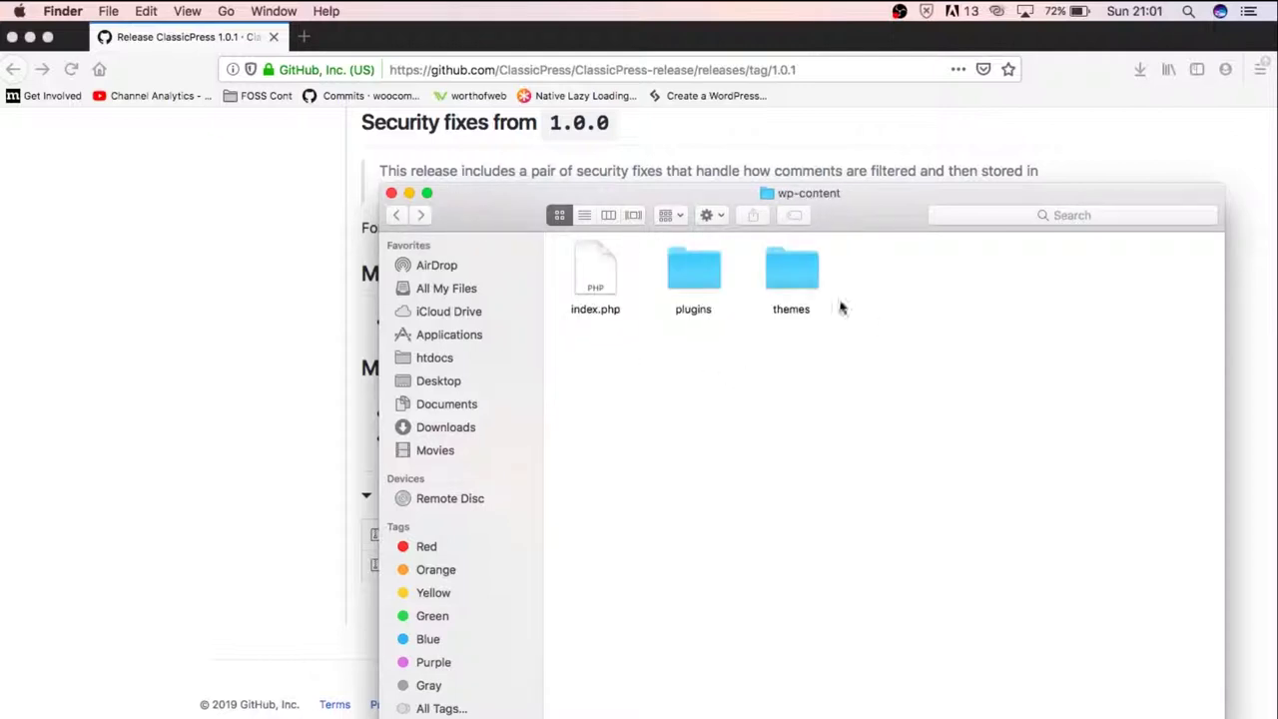
double_click(802, 282)
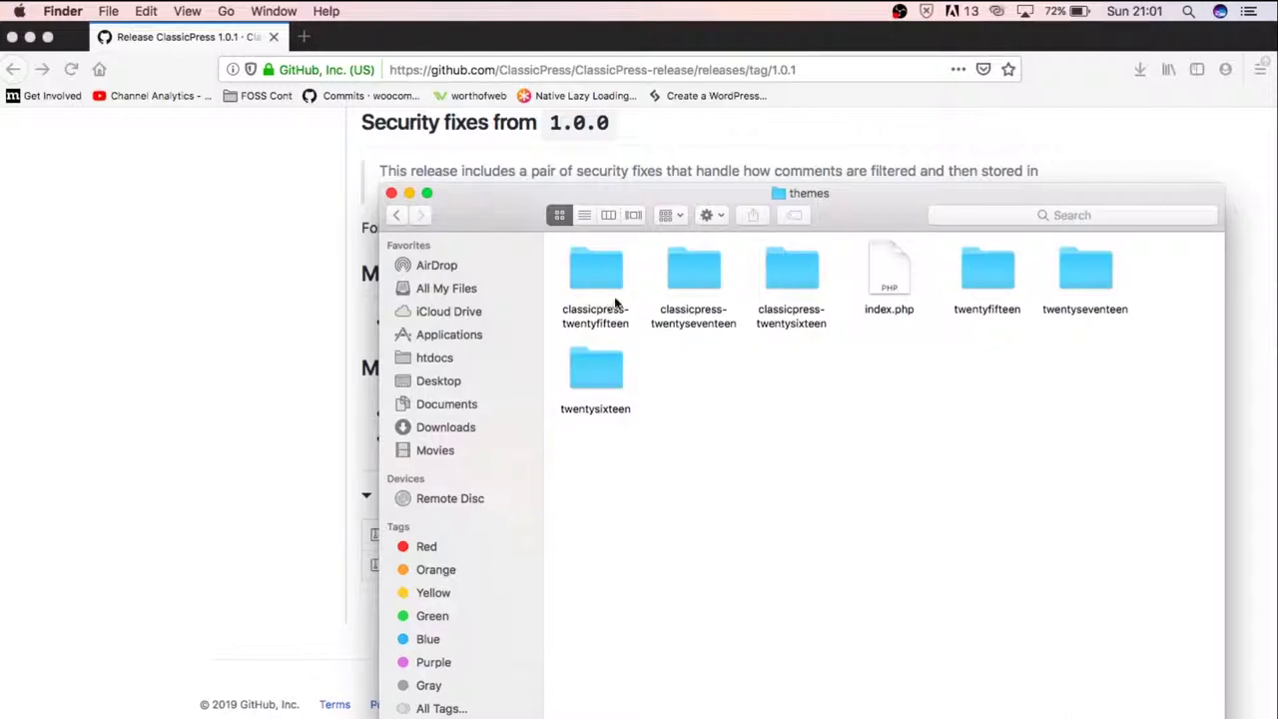
click(395, 216)
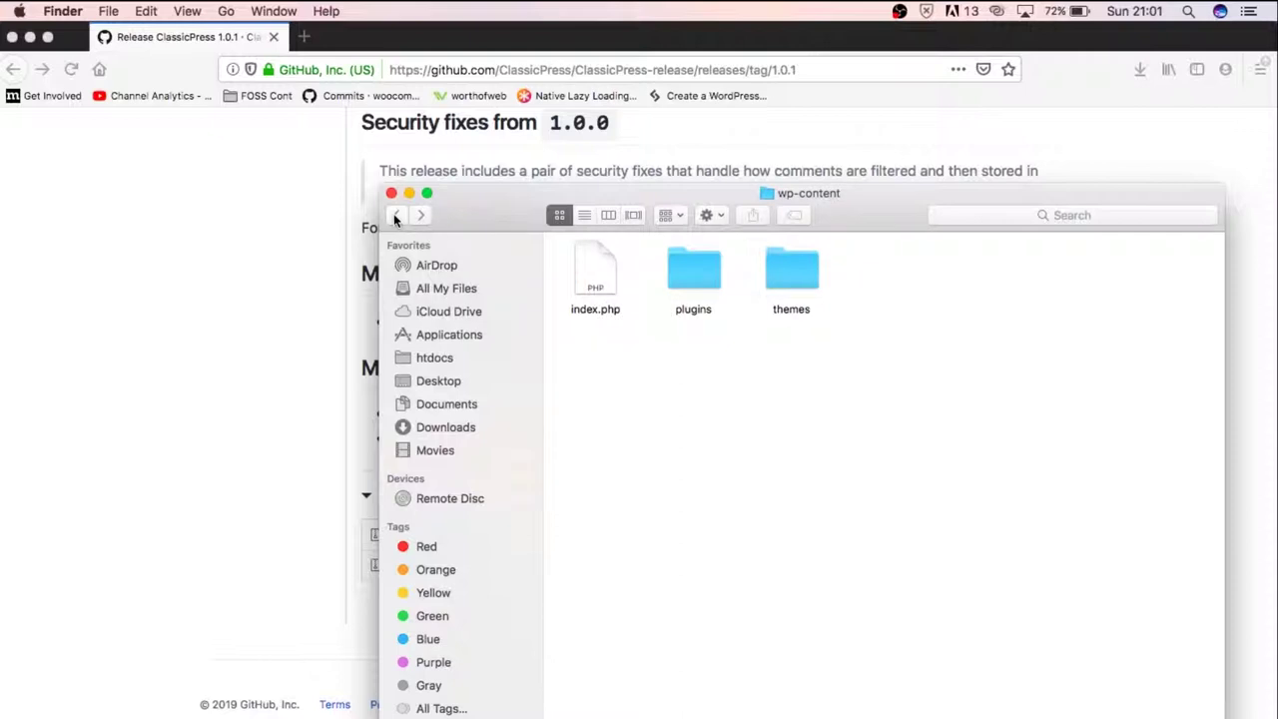
click(396, 216)
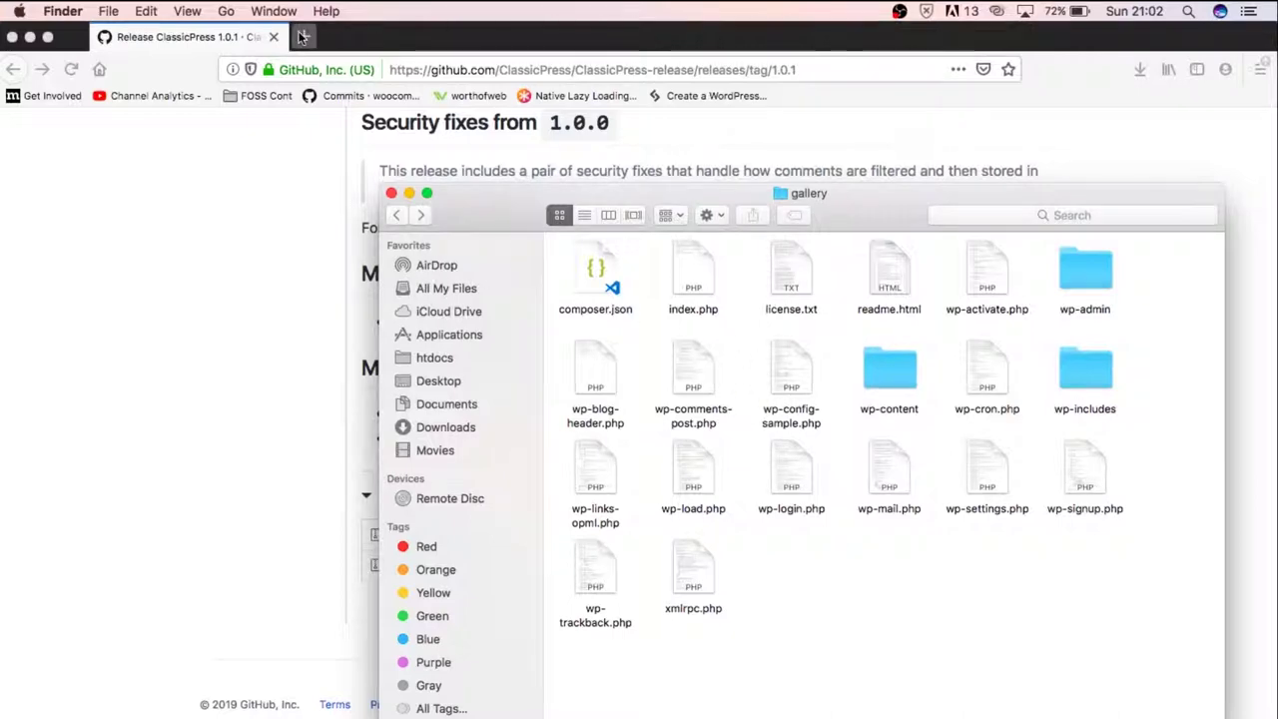
click(303, 37)
Create an empty database named 'gallery' in phpMyAdmin at localhost:8888/phpmyadmin
text(localhost:8888/)
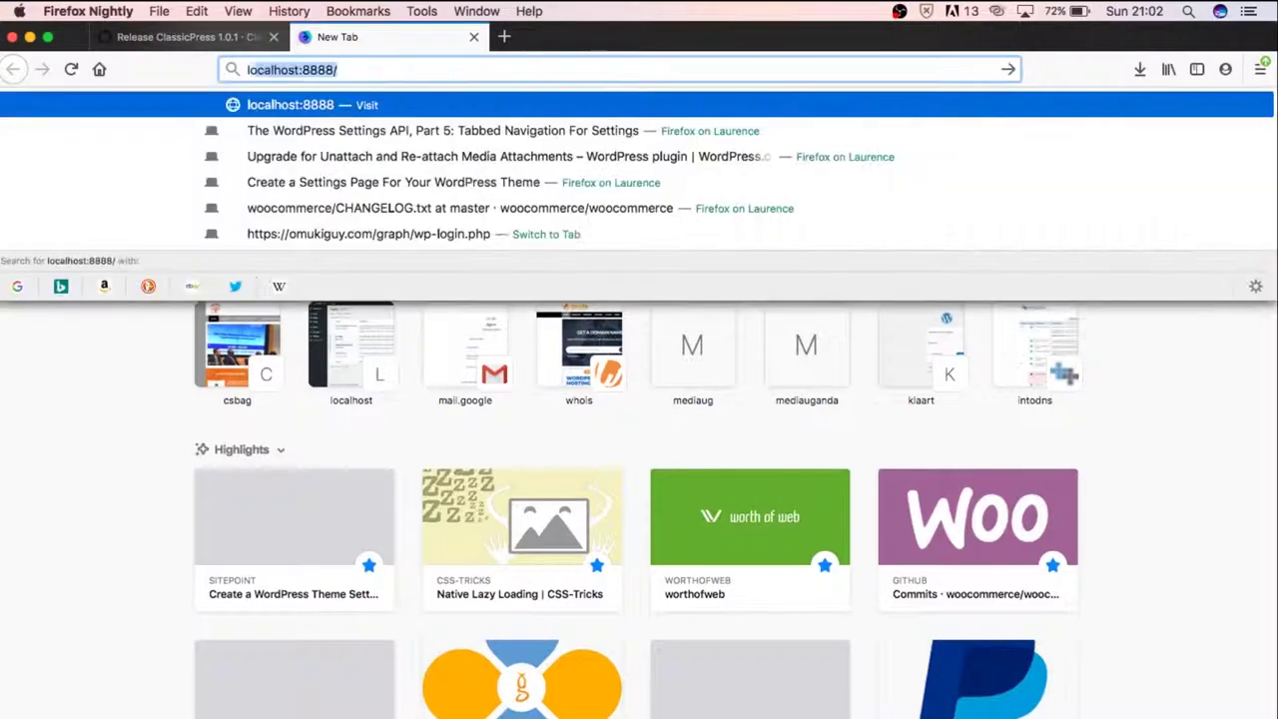
text(p)
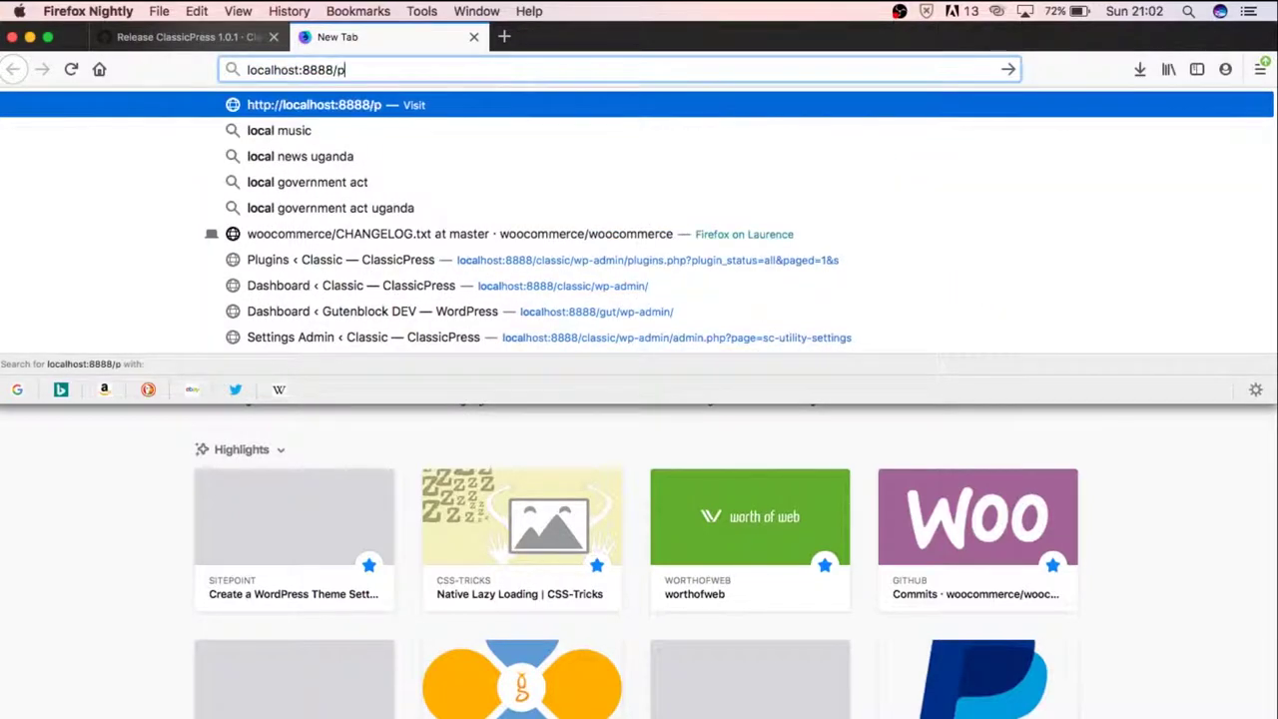
text(hpmyadmi)
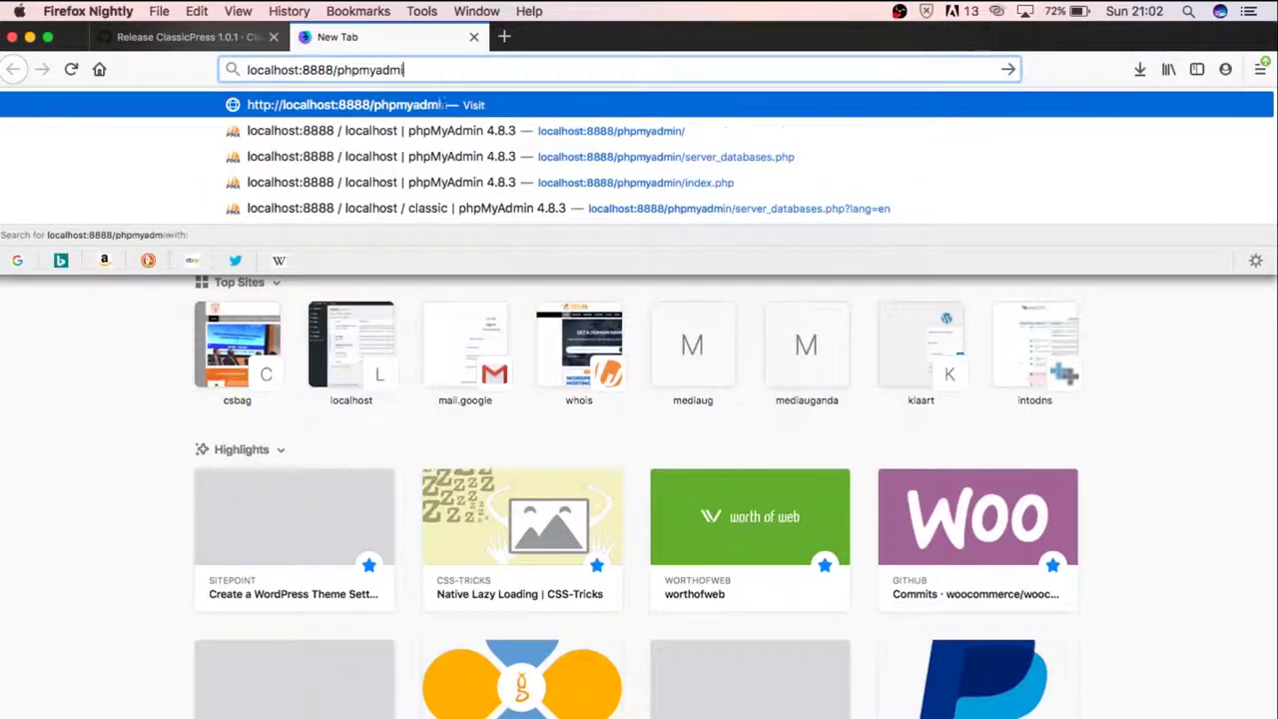
text(n/server_databases.php)
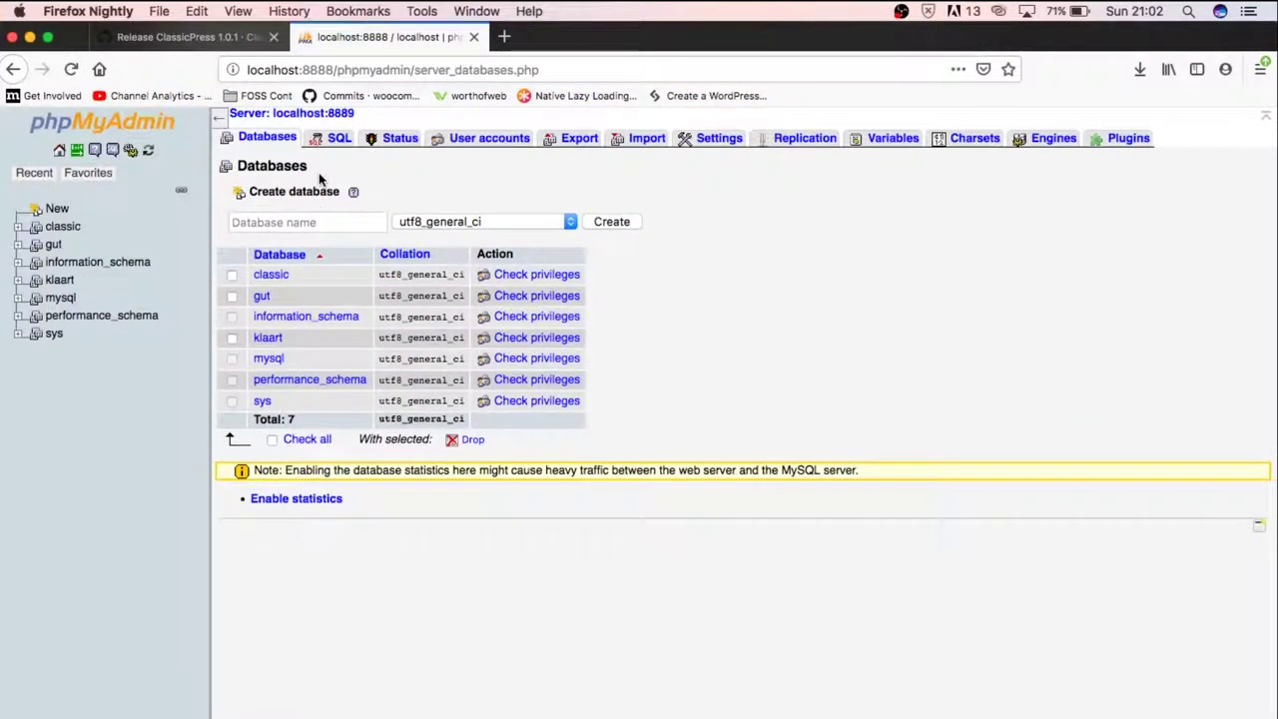
click(284, 221)
text(galler)
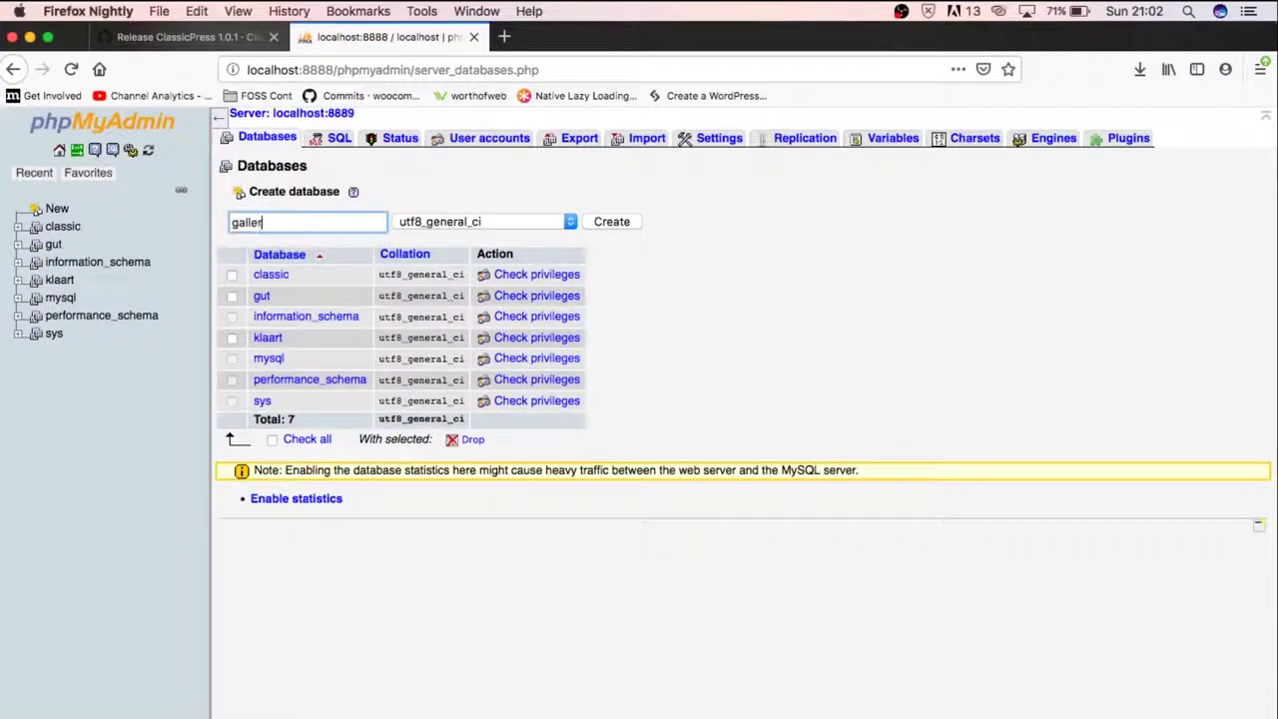
text(y)
key(Return)
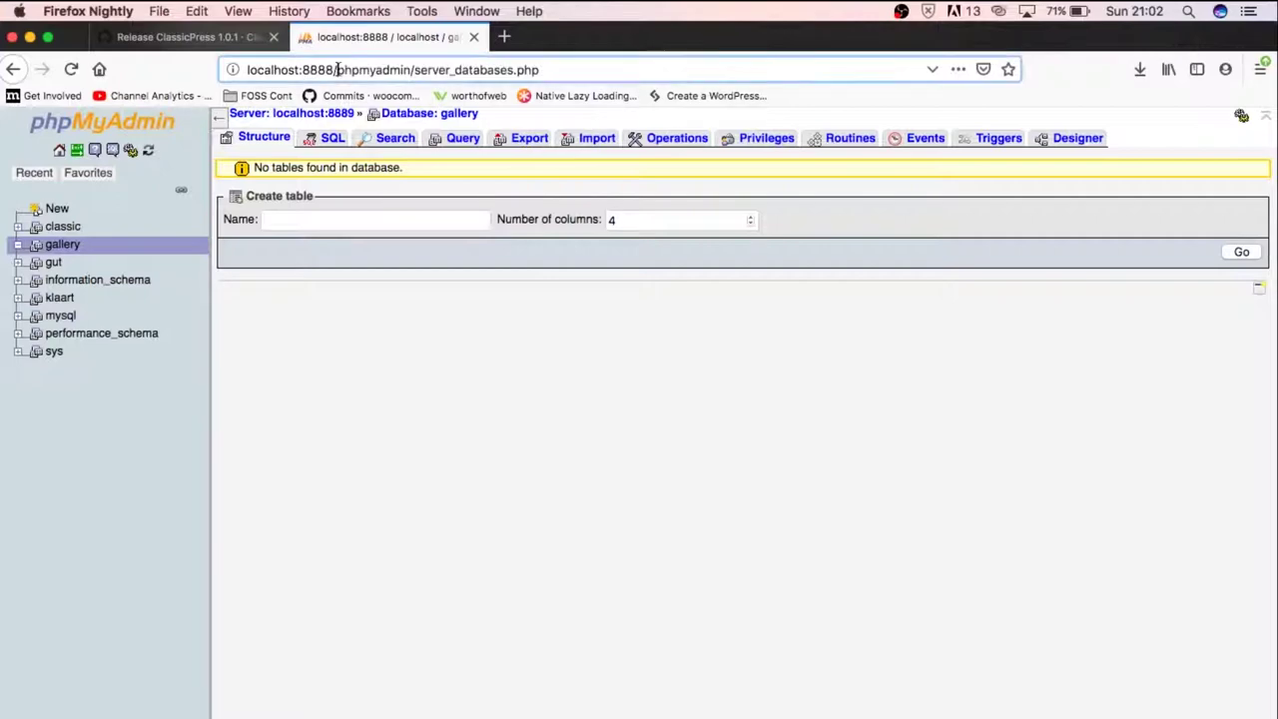
drag(337, 70, 687, 74)
Load localhost:8888/gallery and continue the ClassicPress setup in English
text(gallery)
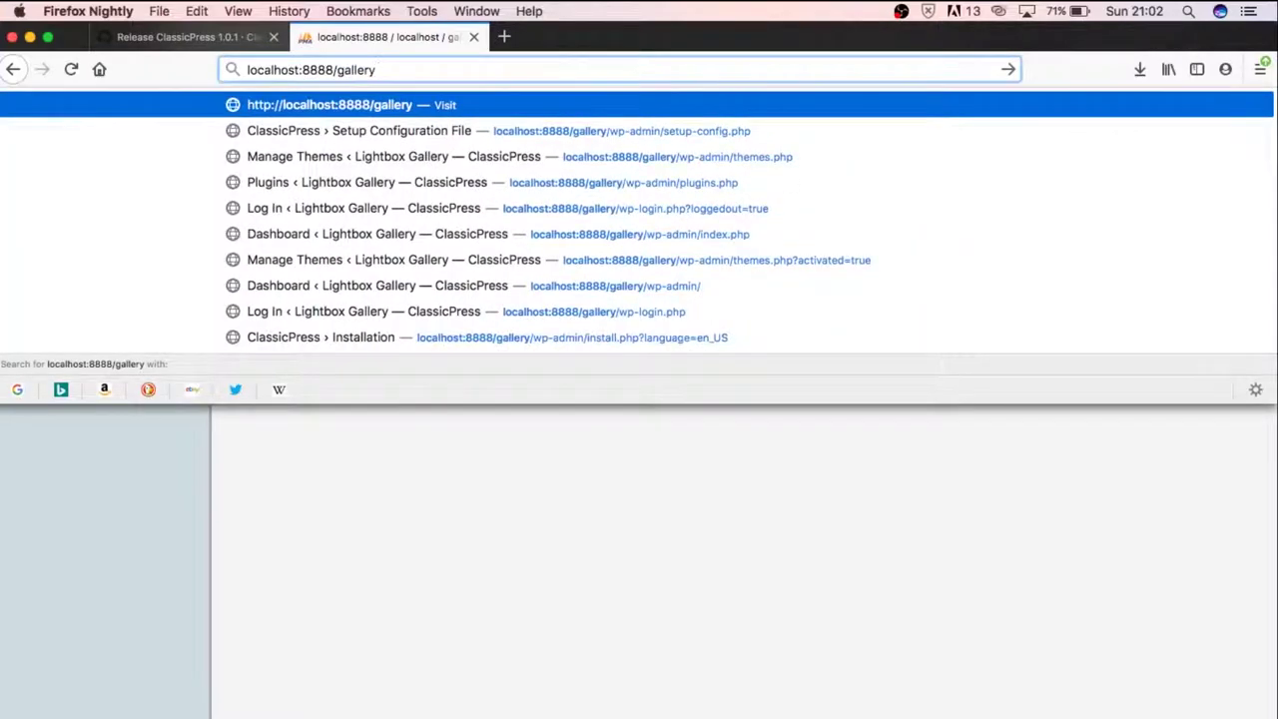
key(Return)
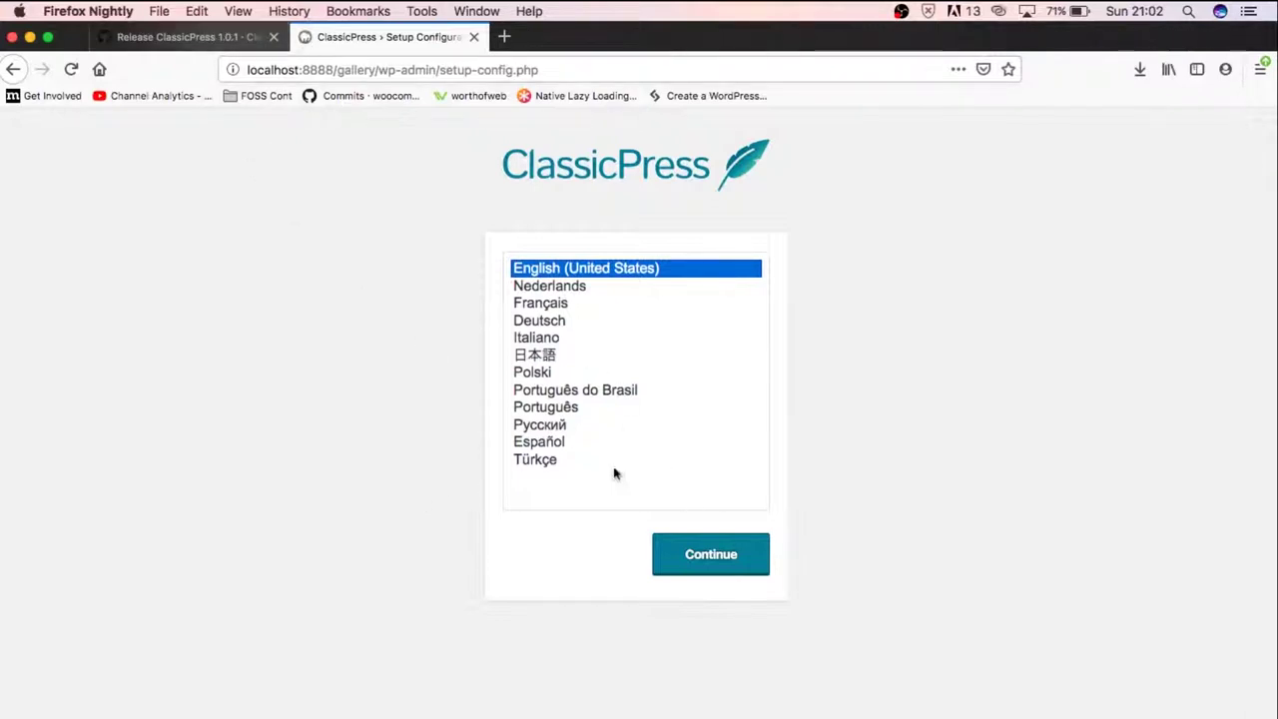
click(713, 555)
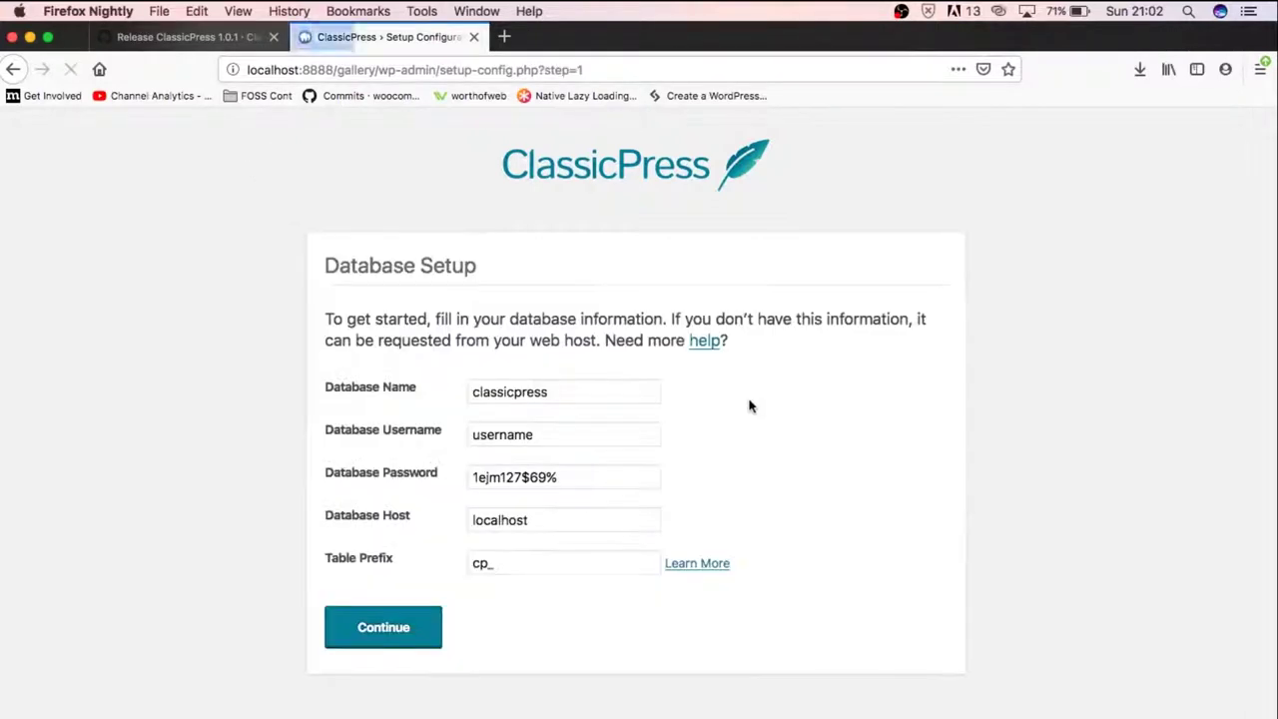
Submit database name 'gallery', username 'root' and the database password
double_click(508, 397)
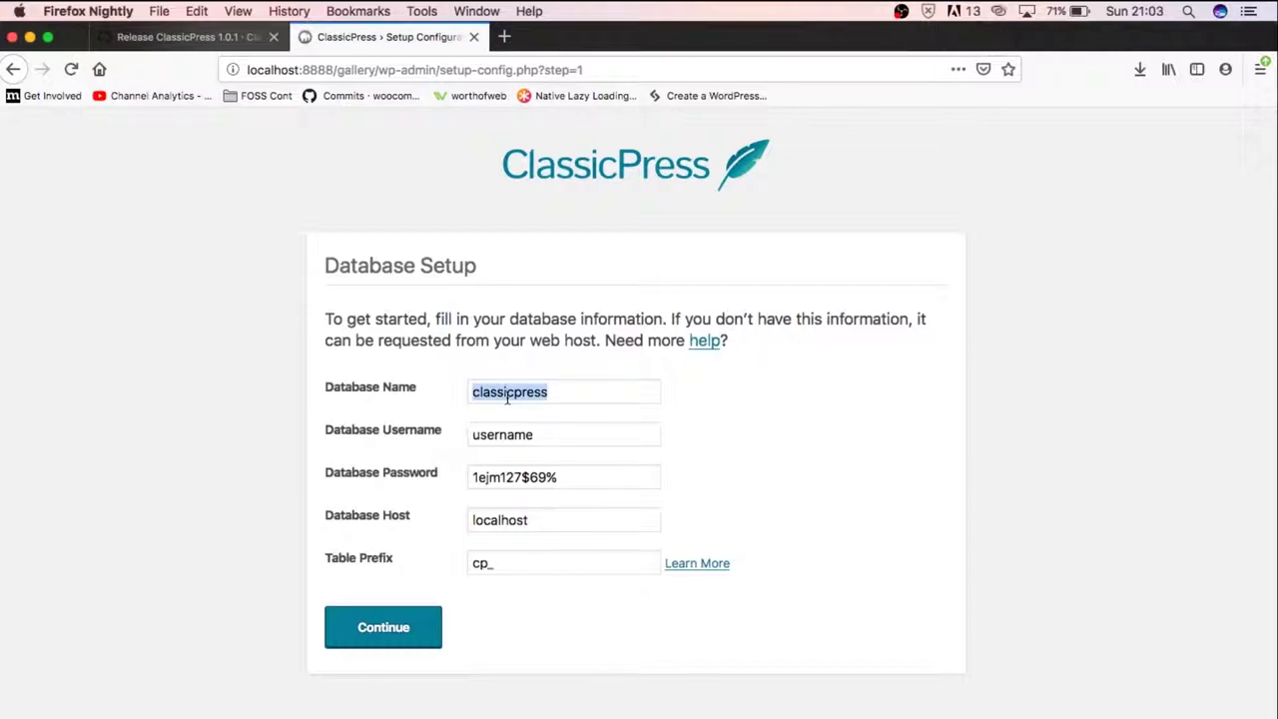
text(gallery)
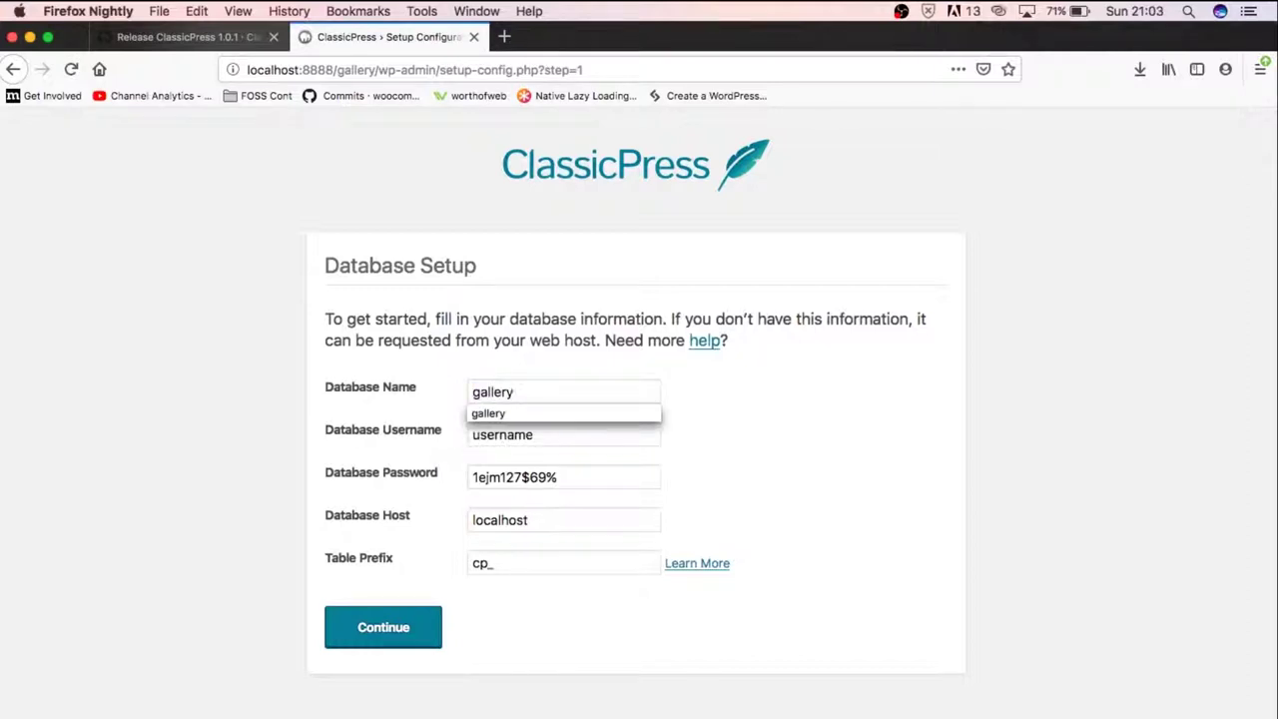
key(Tab)
text(root)
key(Tab)
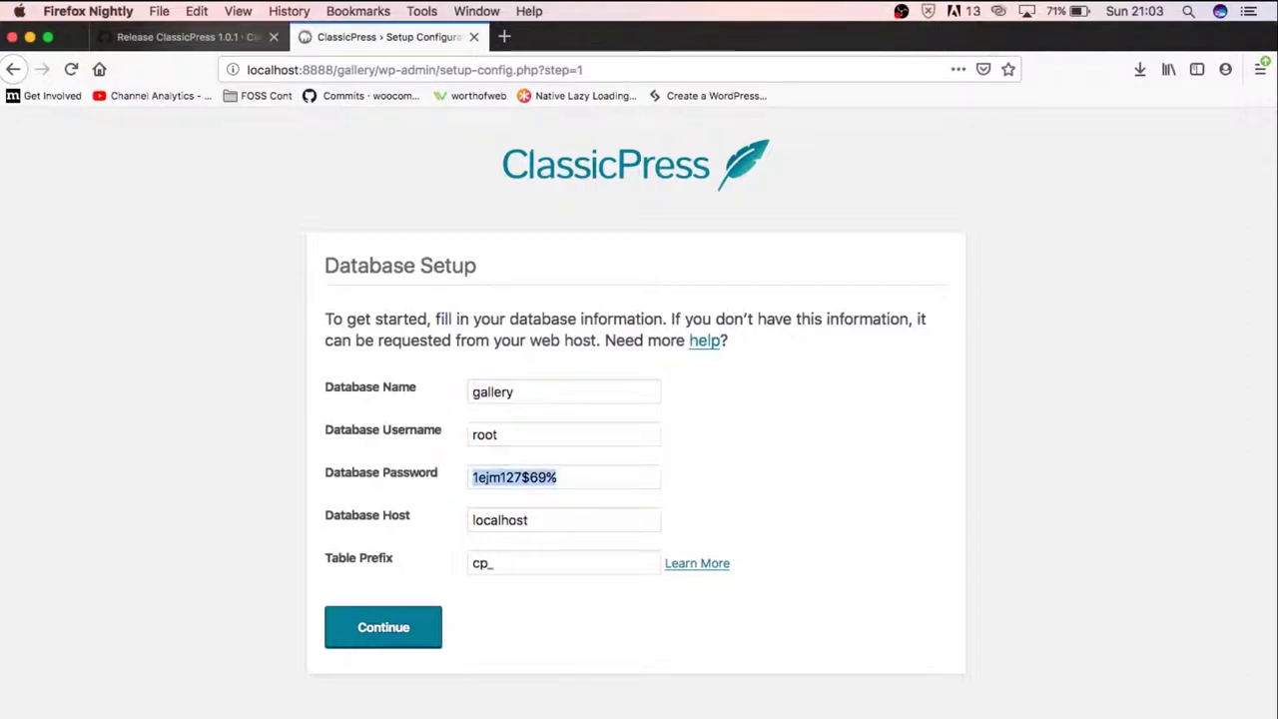
text(root)
key(Tab)
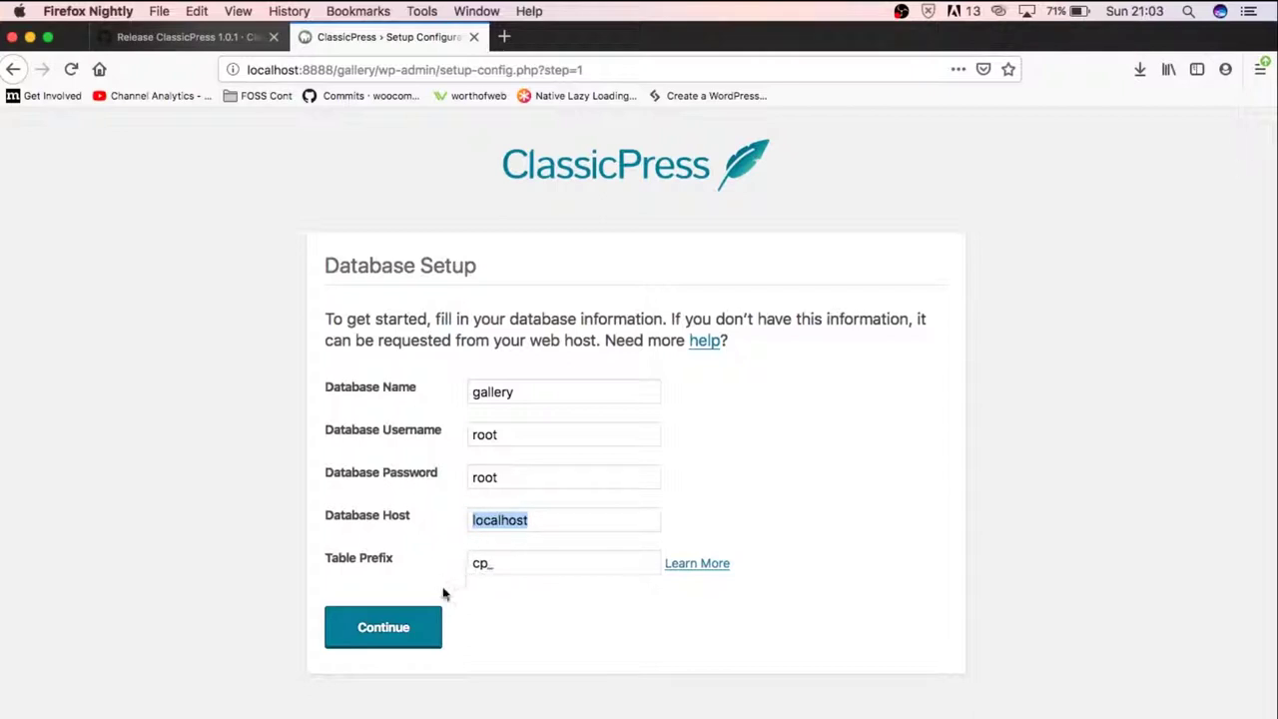
click(402, 629)
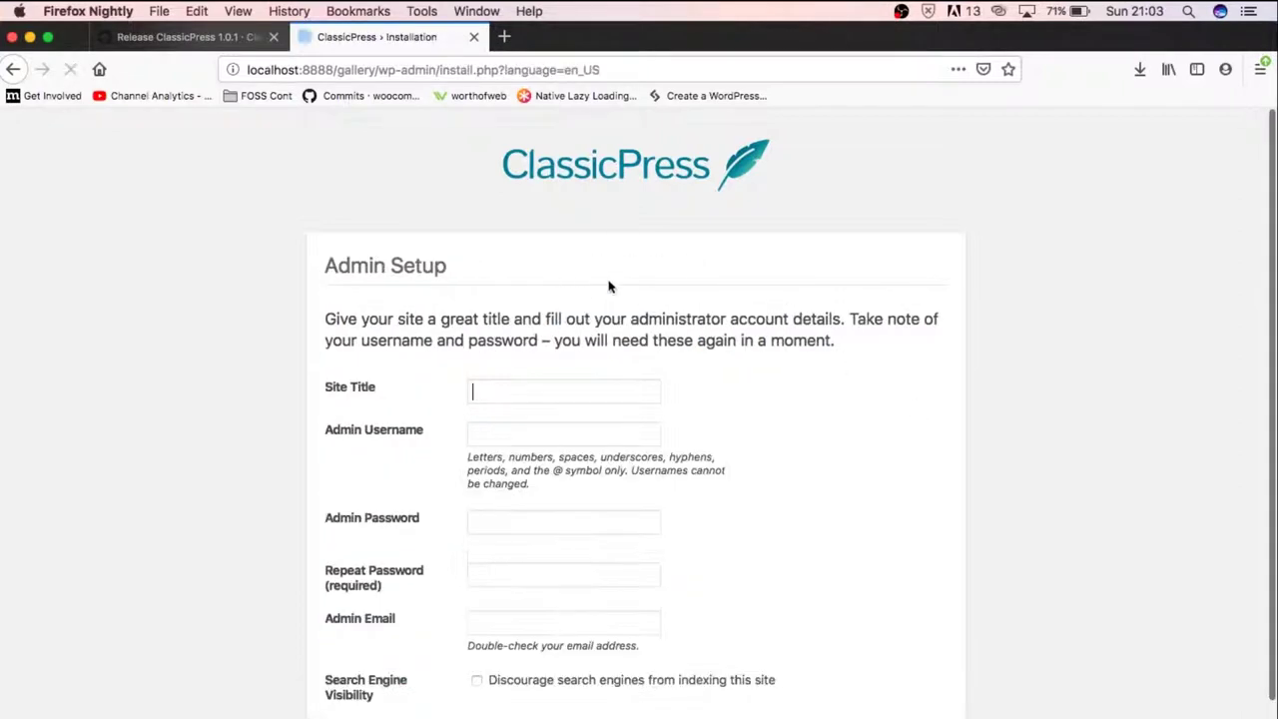
Enter the site title 'Lightbox Gallery' and admin username 'gallery'
click(516, 390)
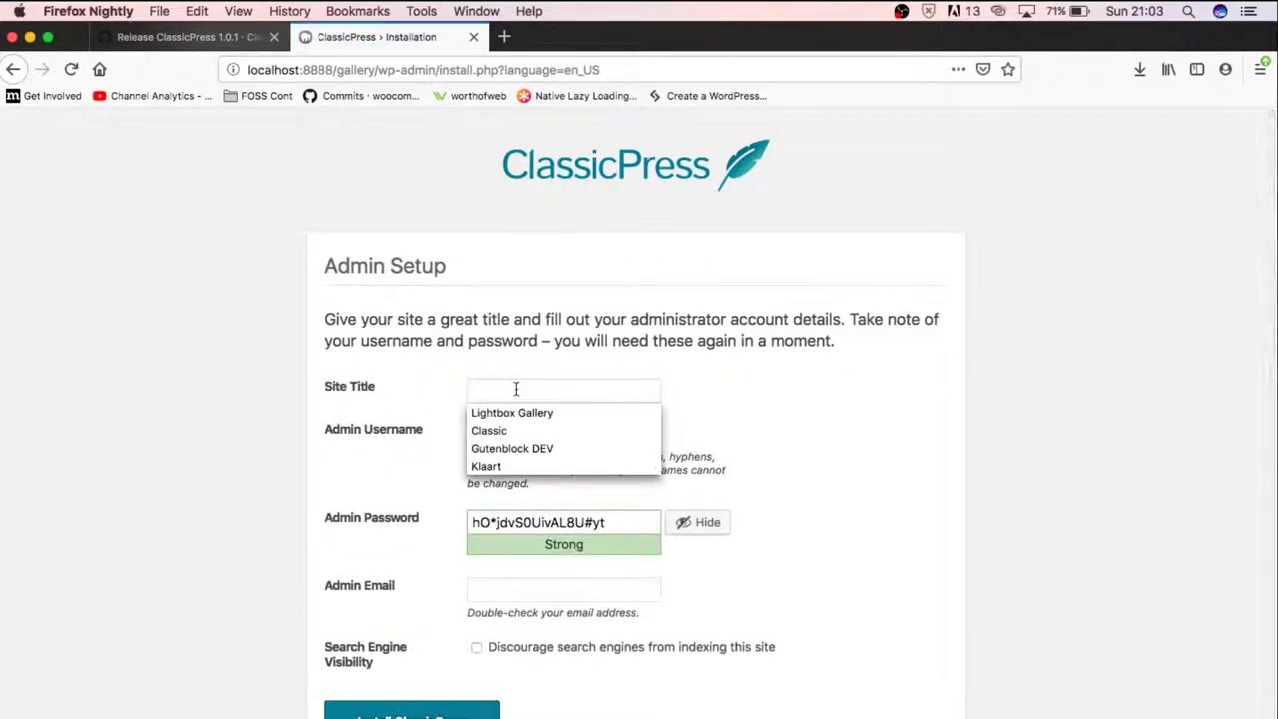
text(Lightb)
key(Down)
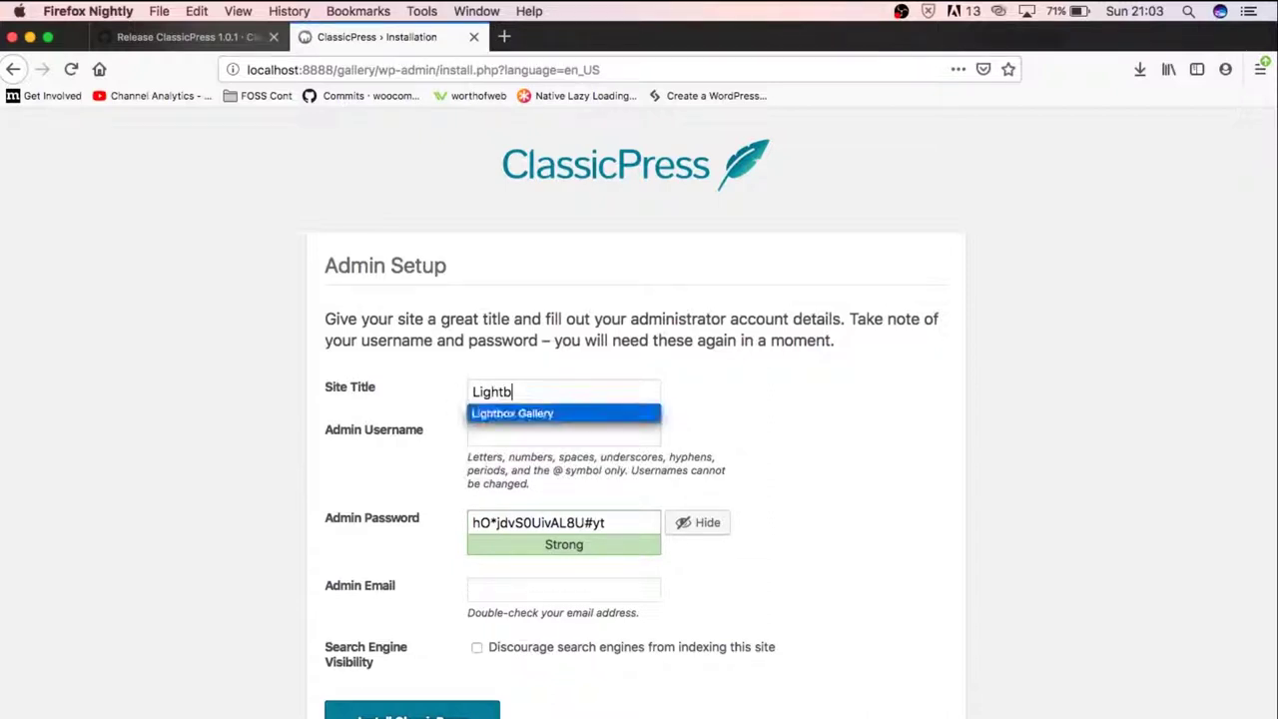
key(Return)
key(Tab)
text(gall)
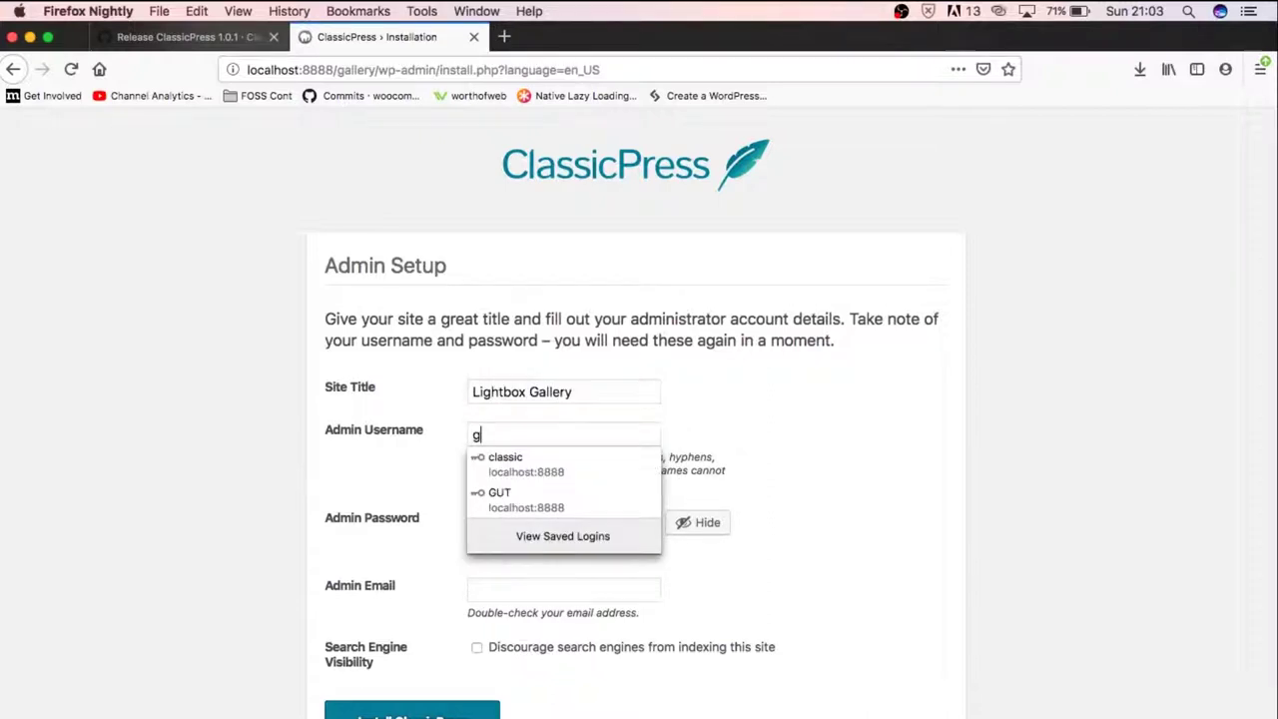
key(Tab)
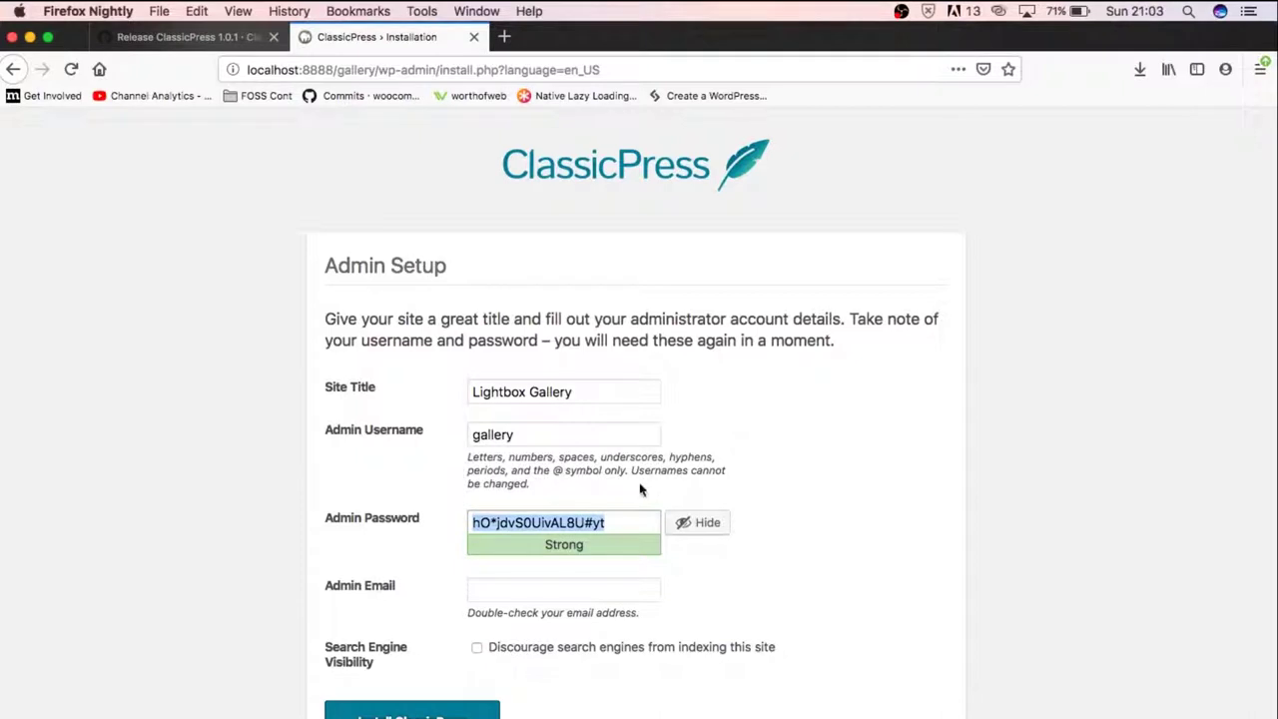
Enter the admin password and email, install ClassicPress, and decline saving the login
click(704, 523)
text(••••••••)
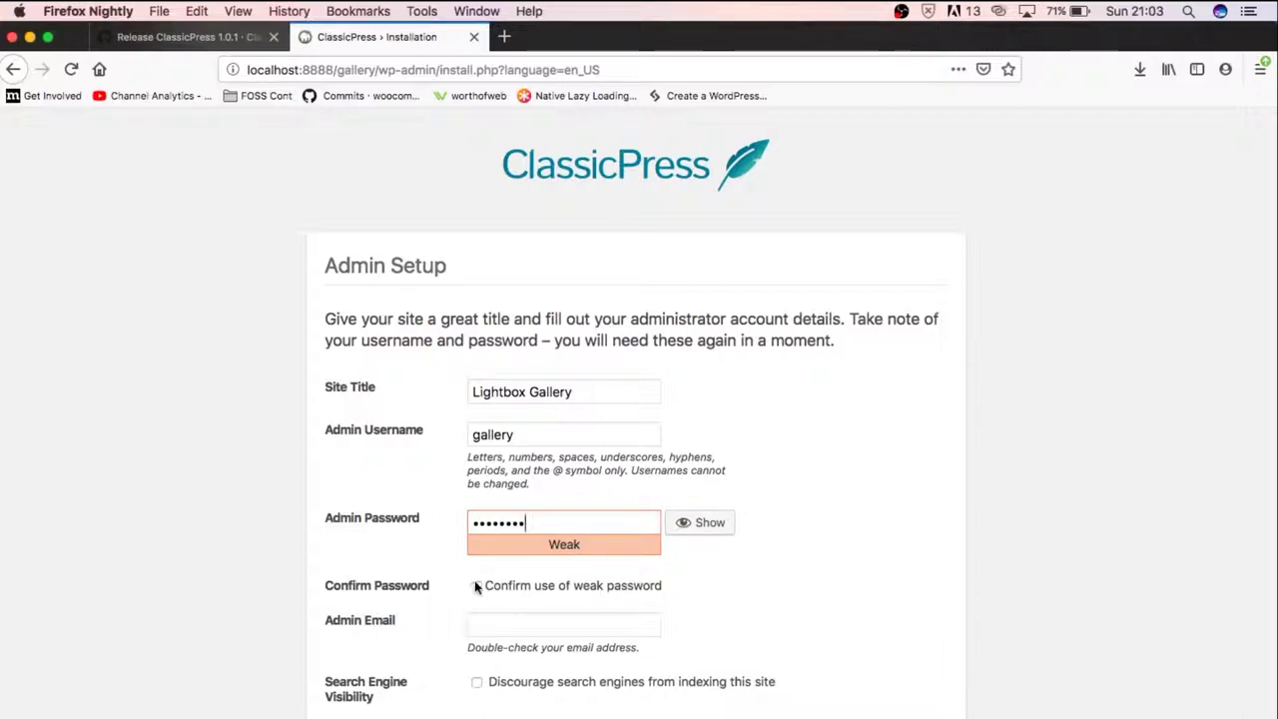
click(503, 623)
text(la)
key(Down)
key(Tab)
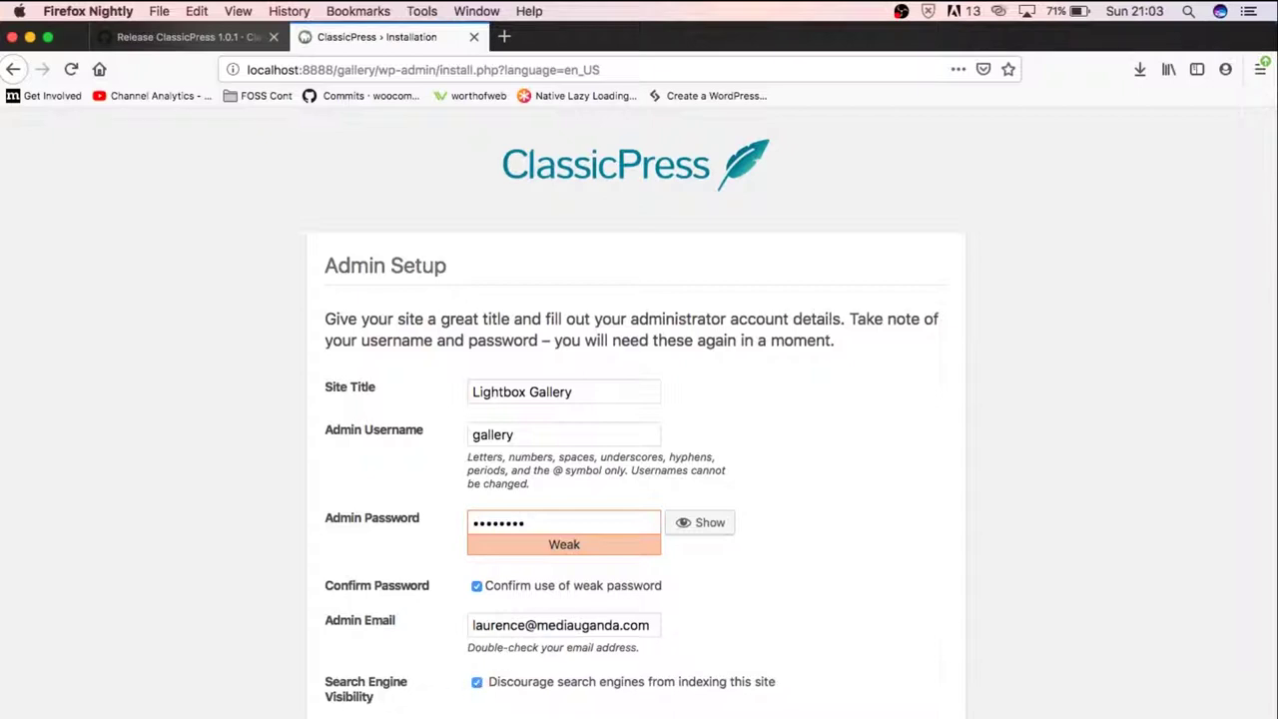
key(Return)
scroll(896, 609, down, 2)
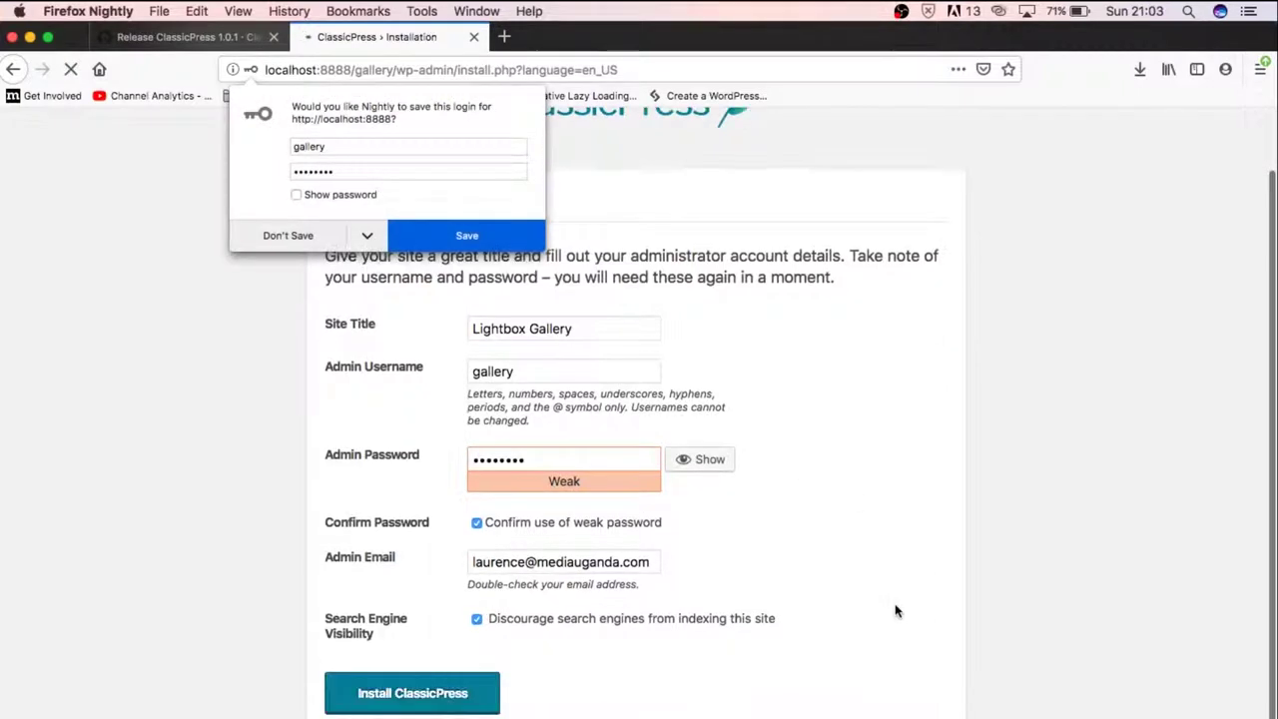
click(275, 240)
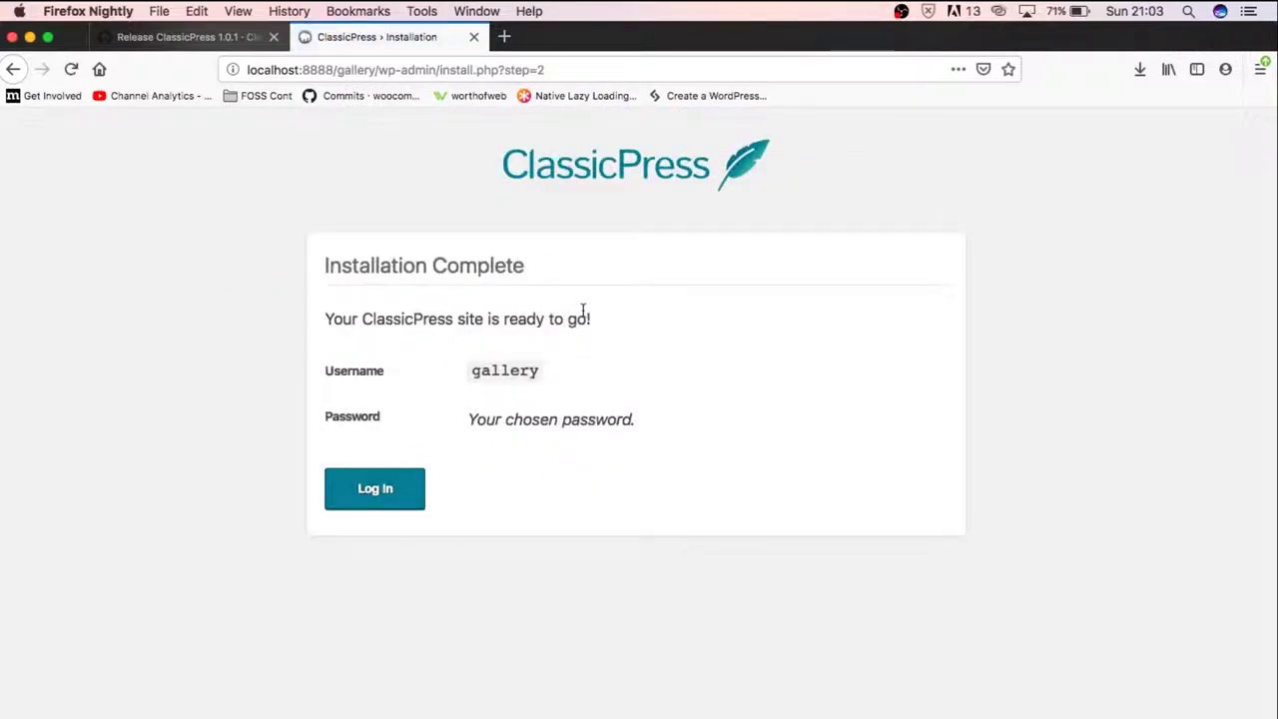
Log in as the gallery admin without letting Firefox save the password
click(405, 487)
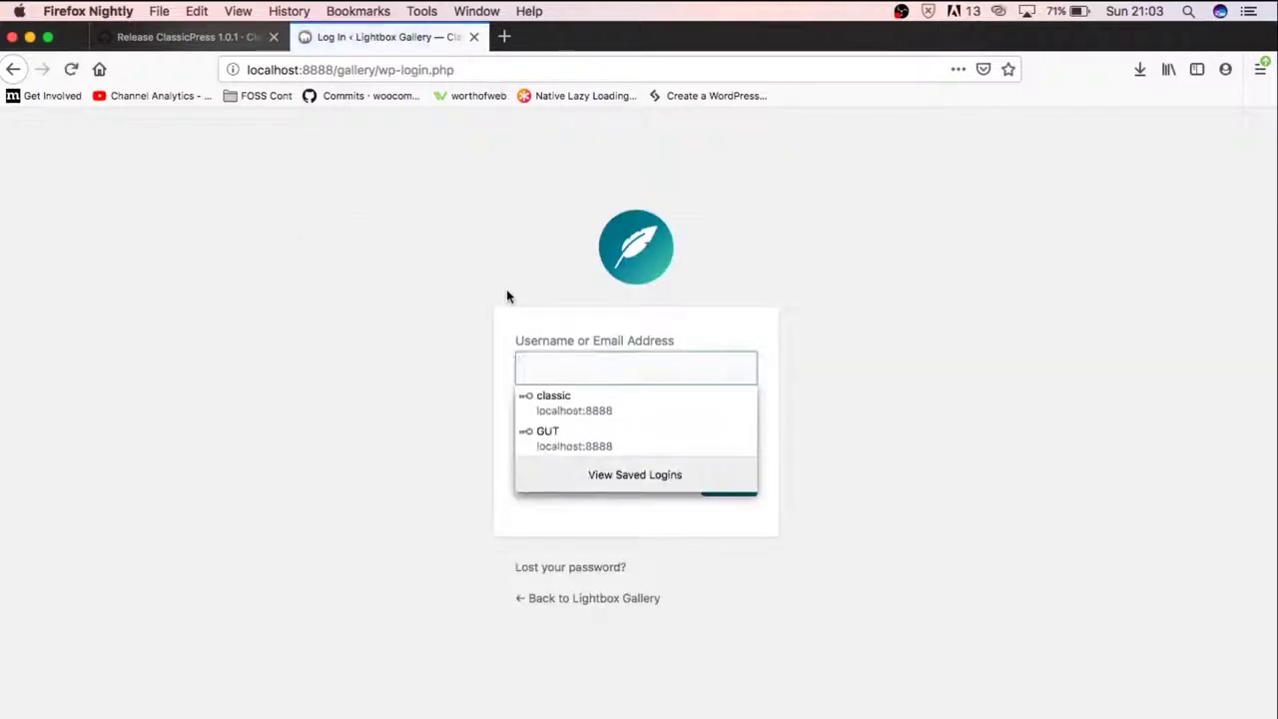
text(gallery)
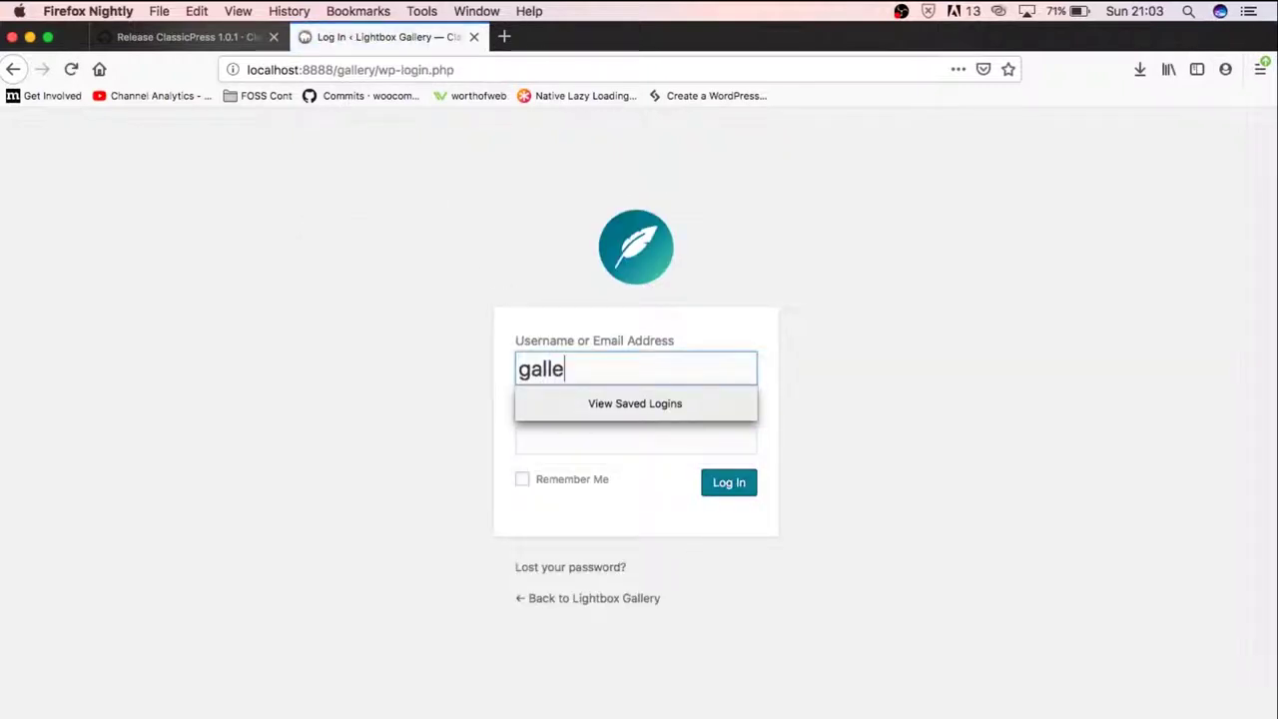
key(Tab)
text(••••)
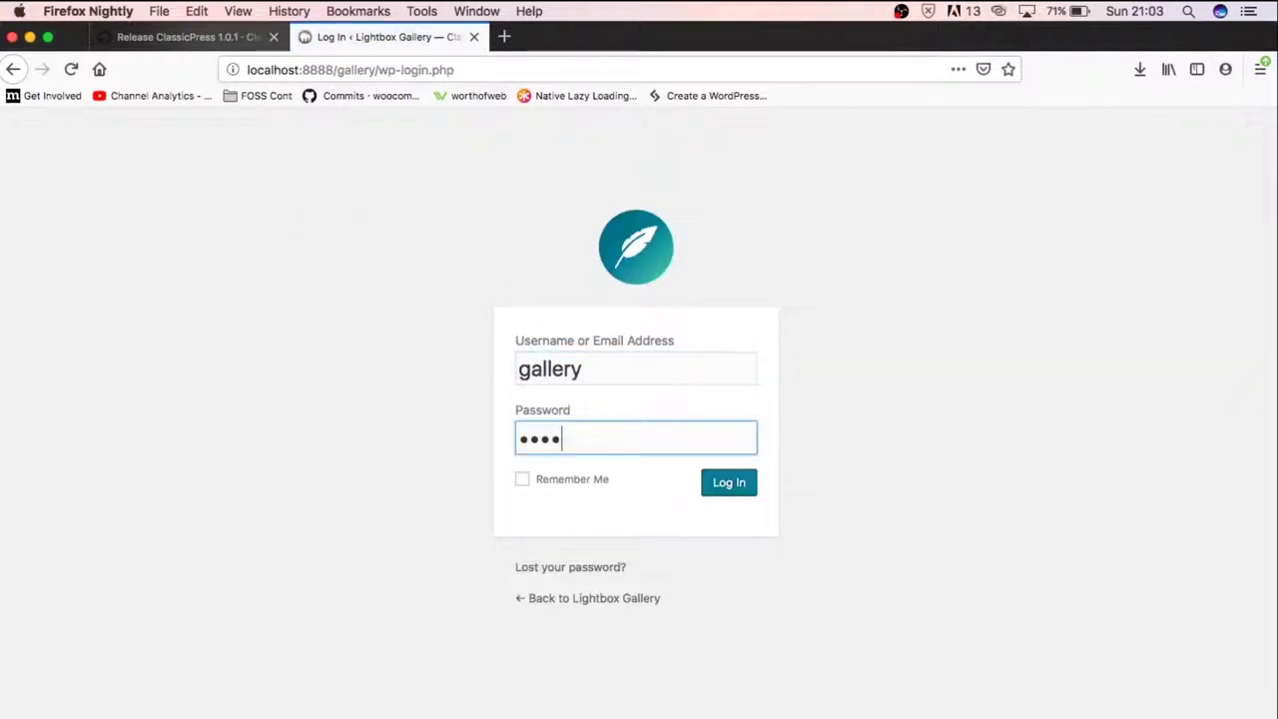
text(•••••)
key(Return)
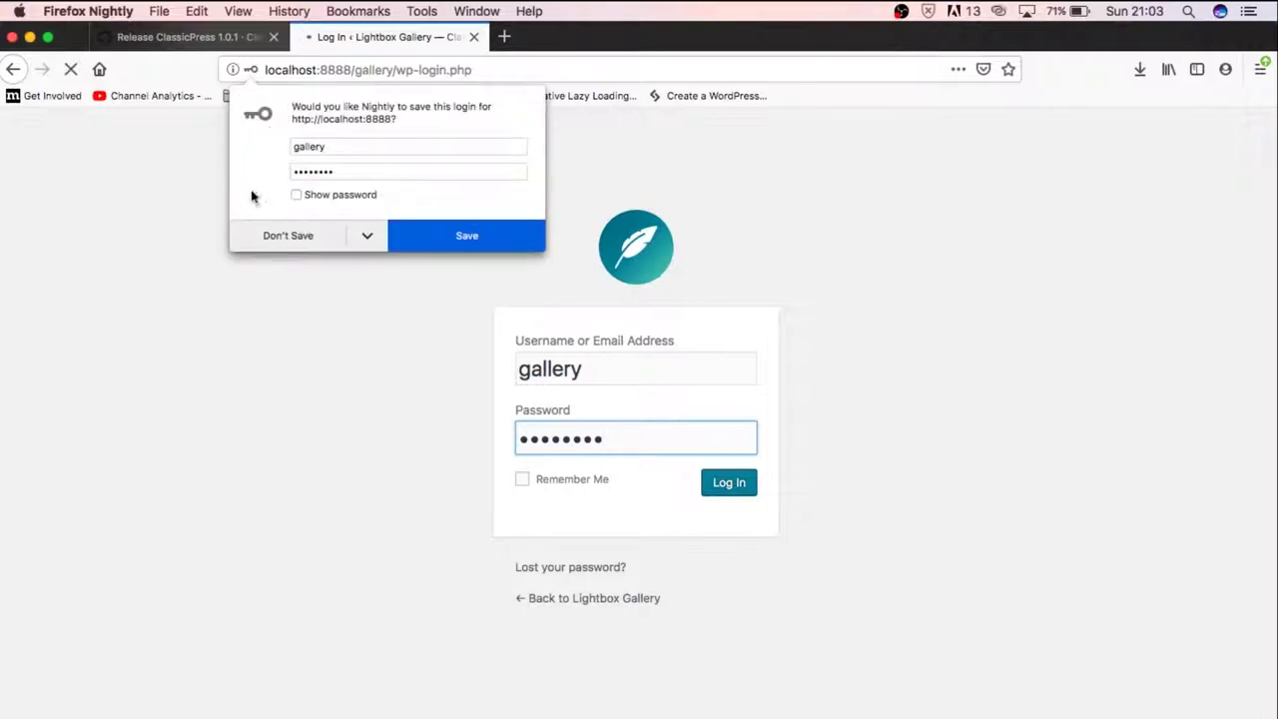
click(279, 236)
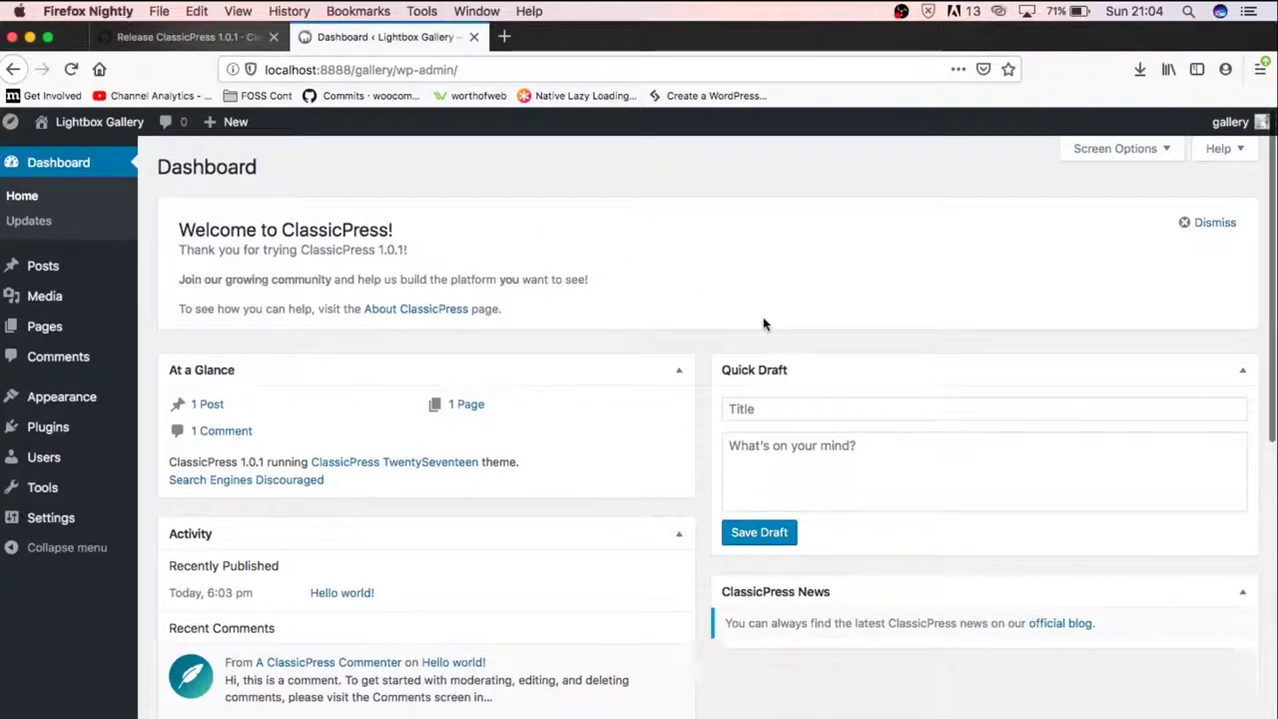
scroll(763, 324, down, 5)
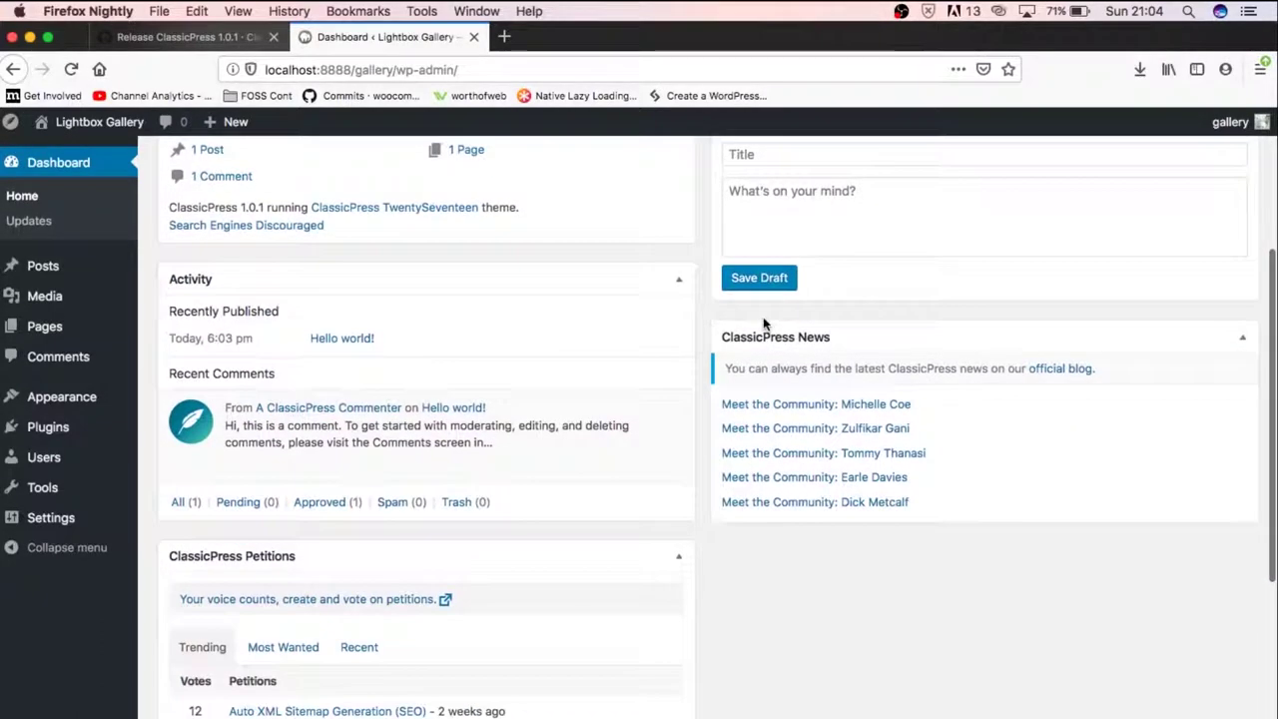
scroll(521, 237, up, 5)
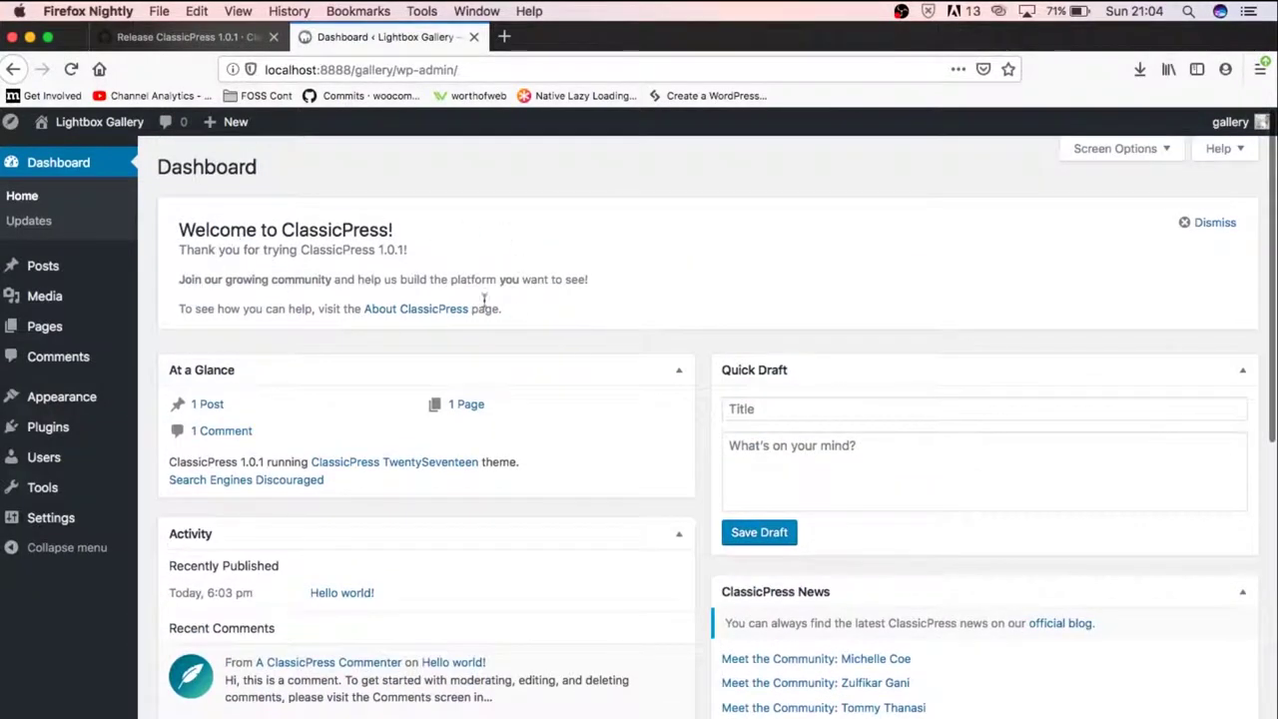
click(420, 310)
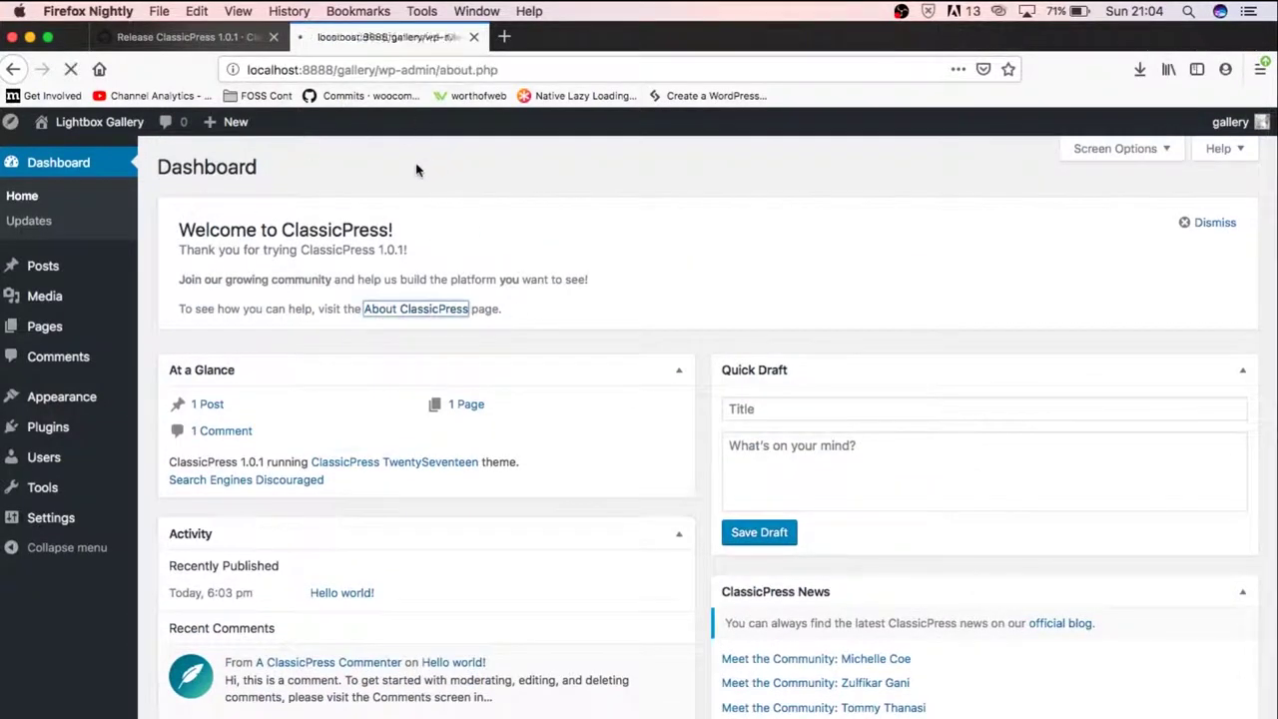
scroll(636, 456, down, 5)
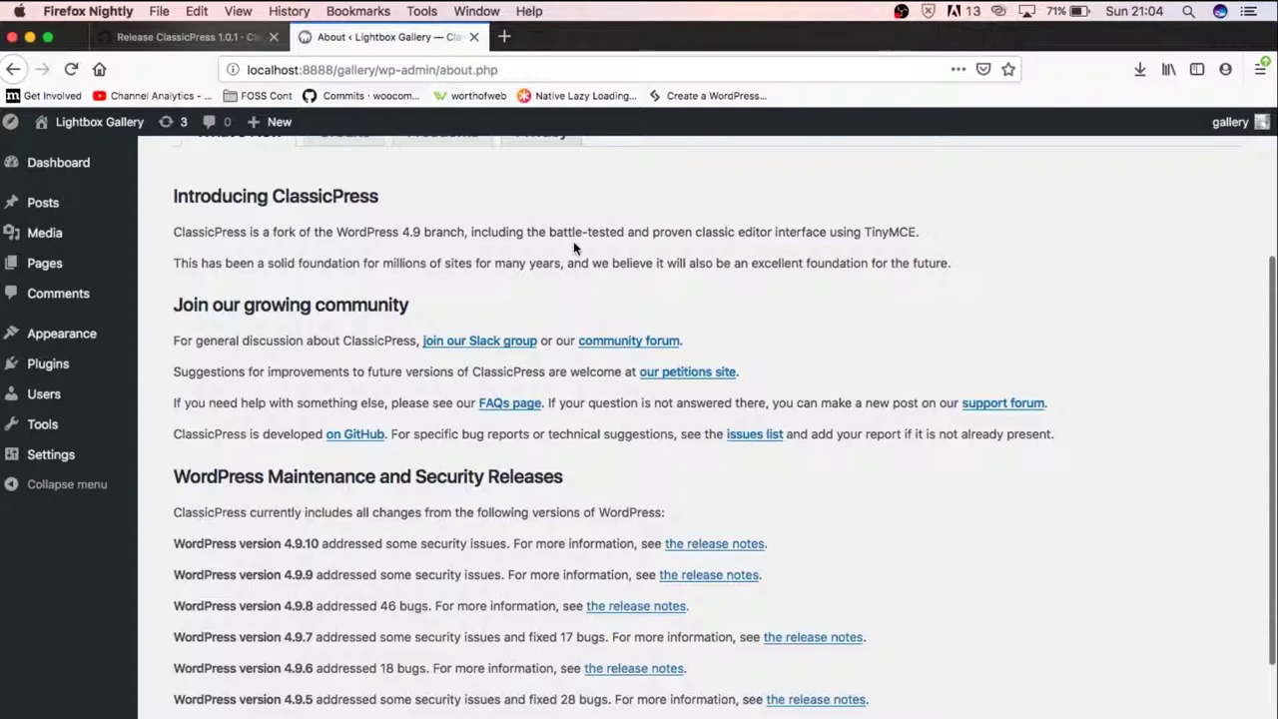
scroll(574, 241, down, 3)
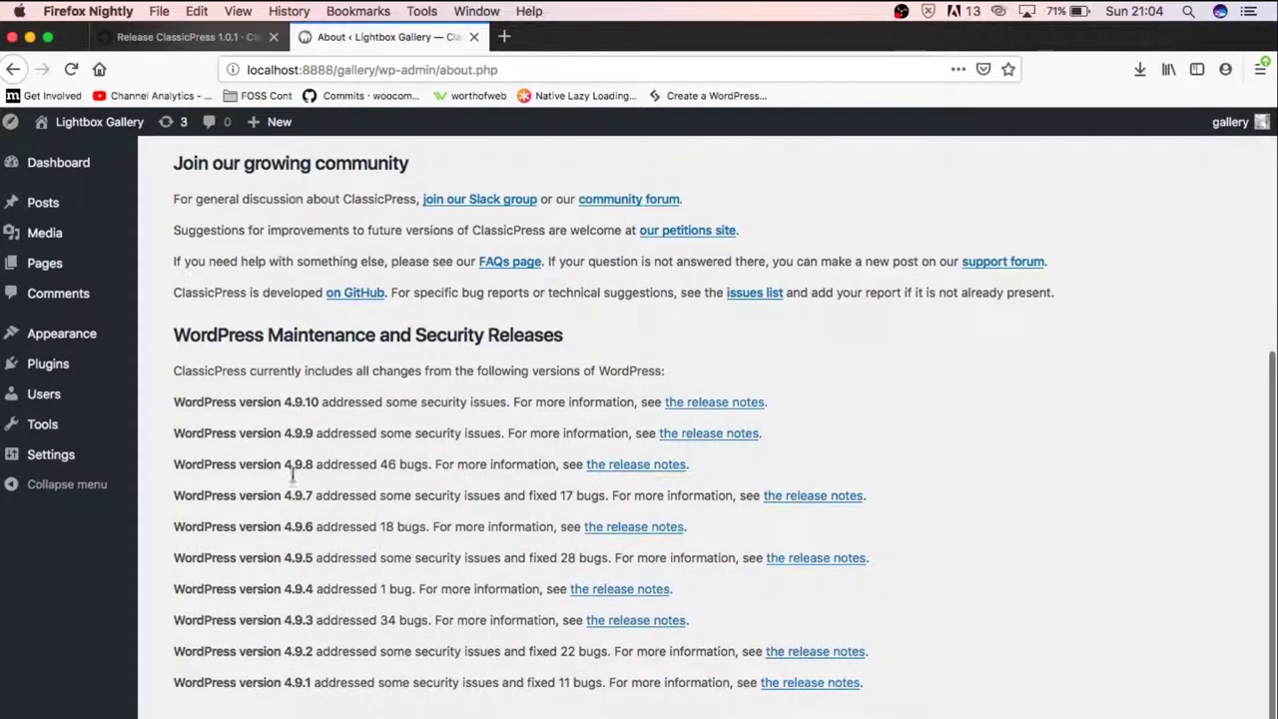
scroll(497, 481, up, 8)
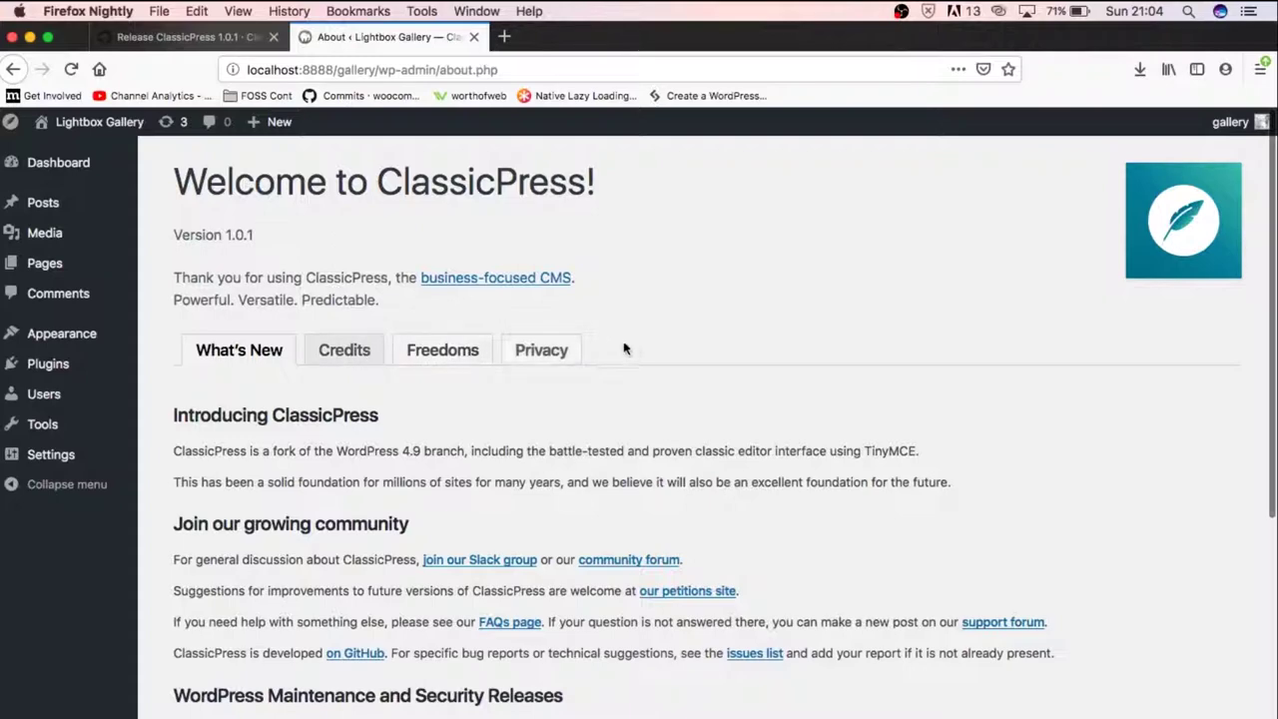
click(13, 70)
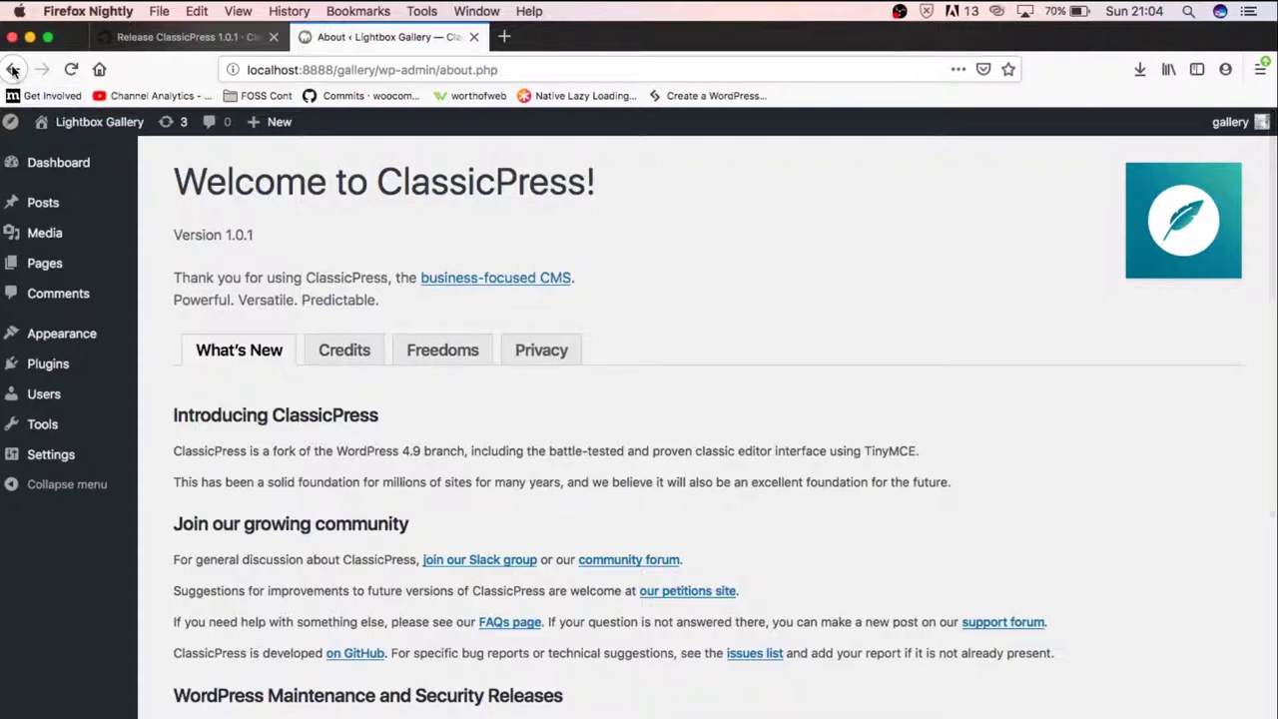
scroll(570, 442, down, 3)
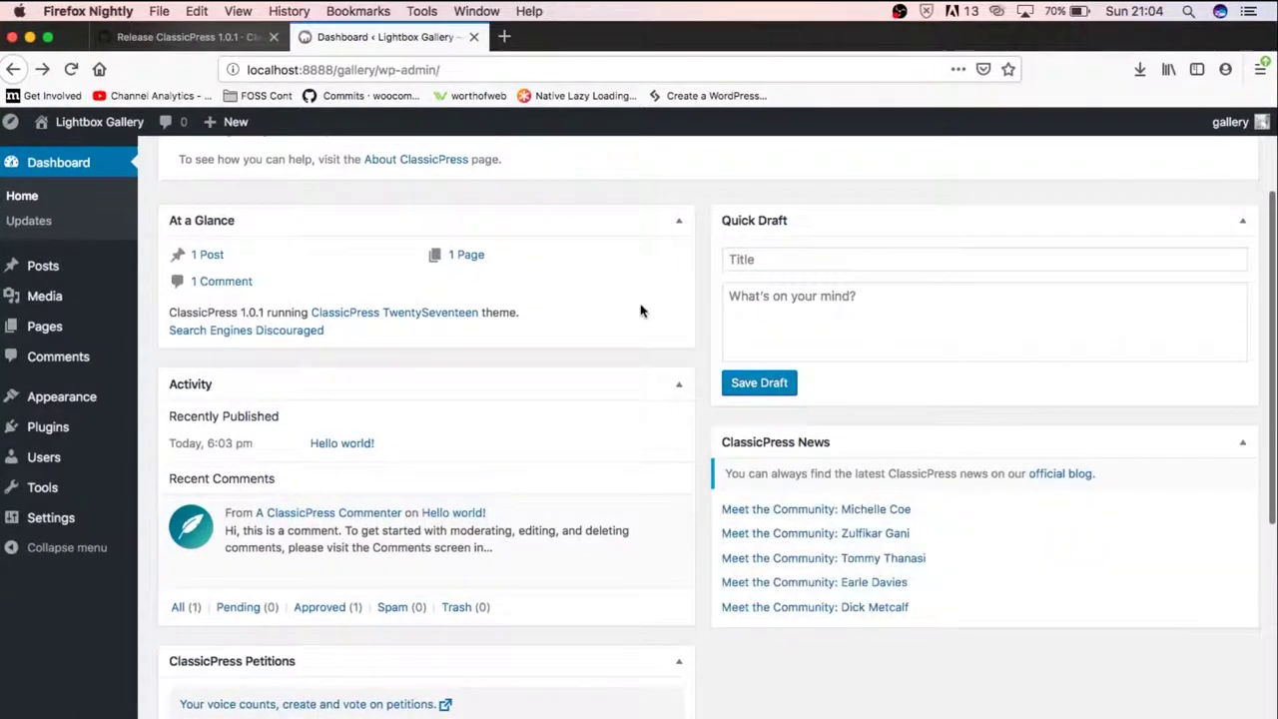
Collapse the Activity and At a Glance panels on the Dashboard
click(679, 388)
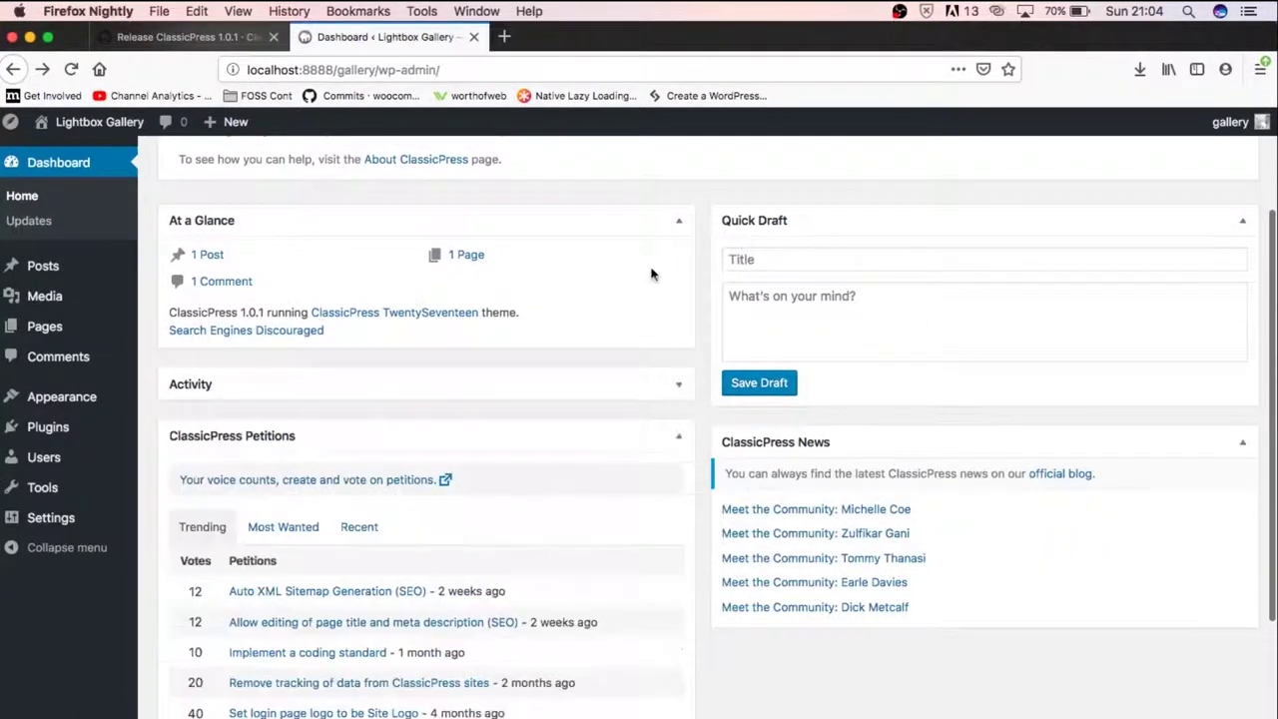
click(675, 221)
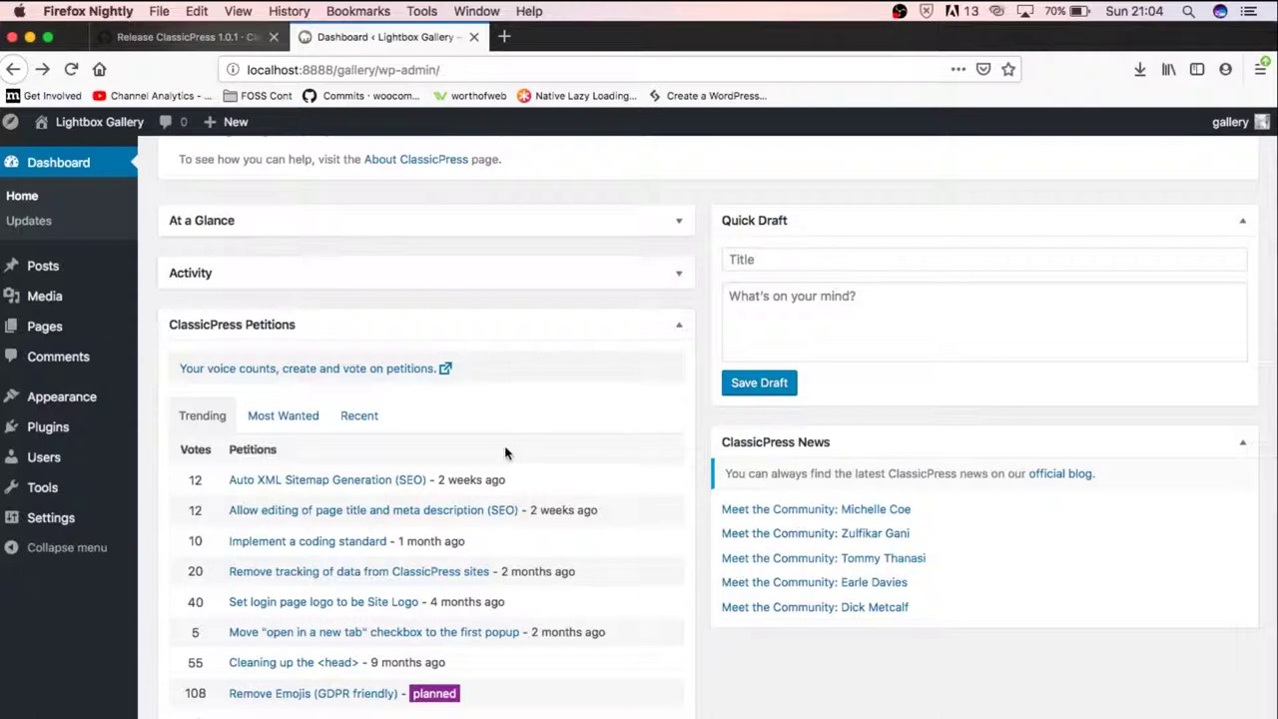
scroll(508, 450, down, 2)
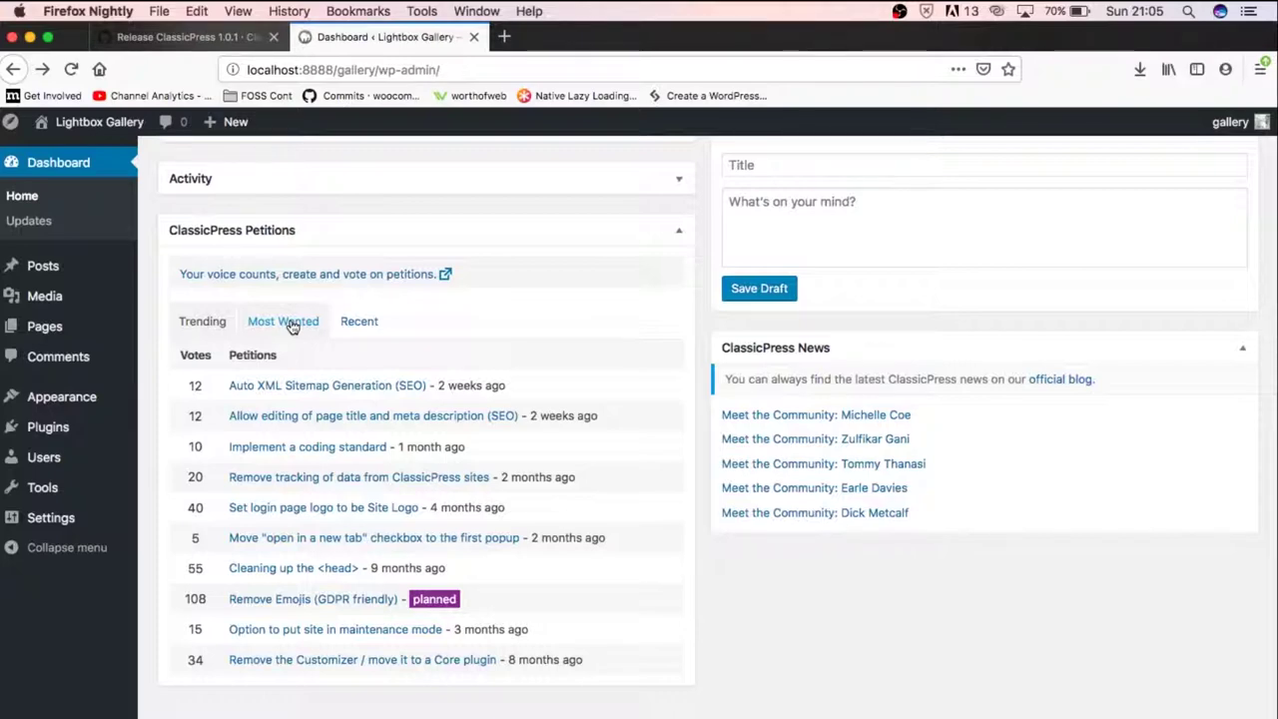
click(292, 326)
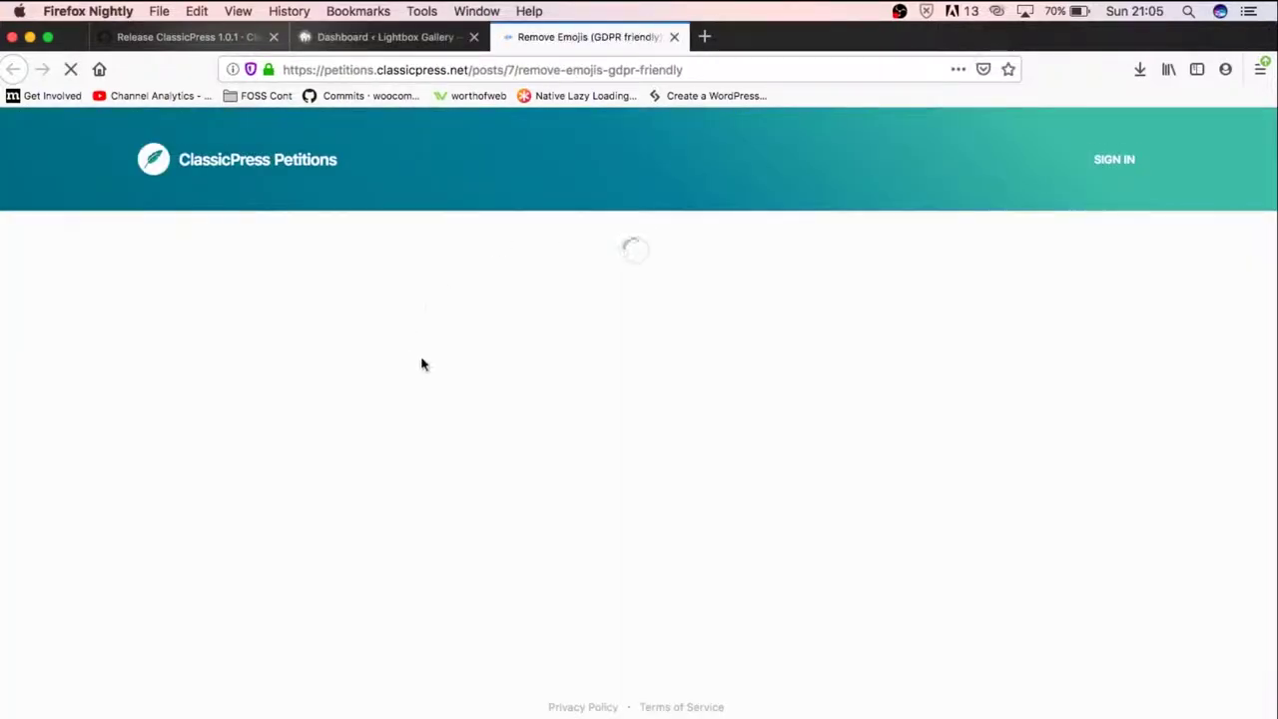
Read the Remove Emojis (GDPR friendly) petition, then return to the Dashboard tab
scroll(562, 536, down, 5)
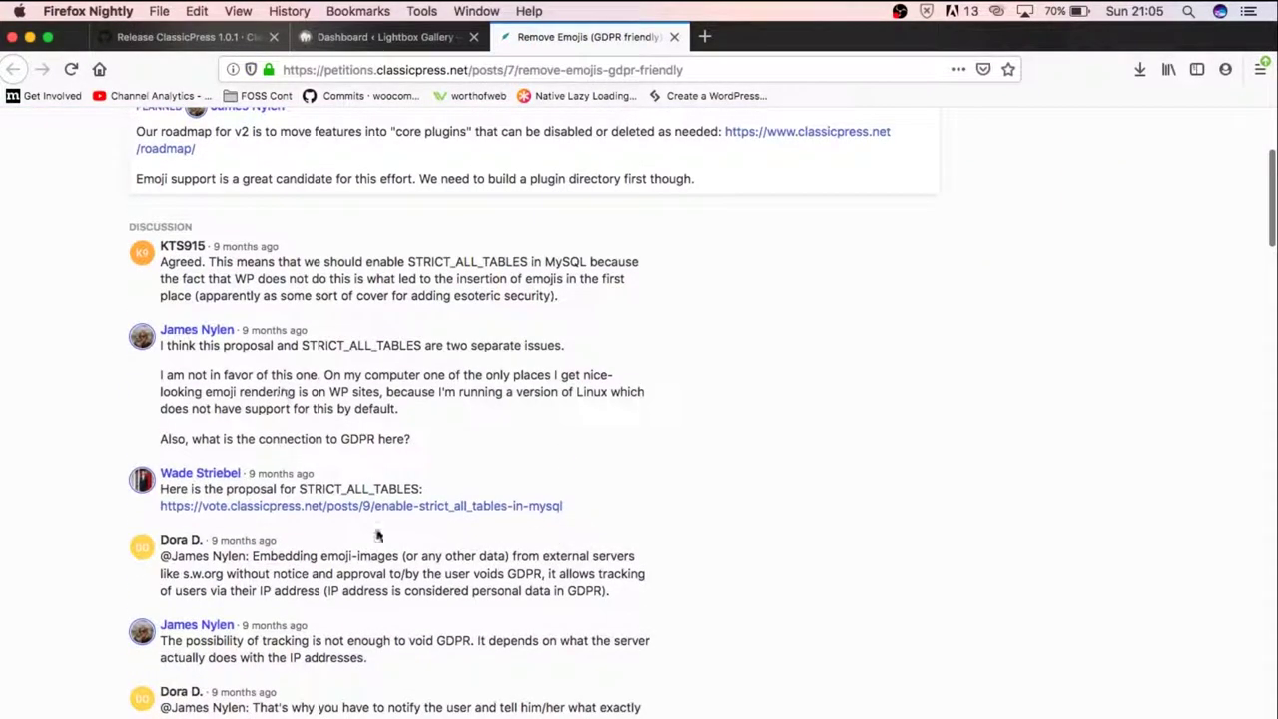
scroll(378, 529, down, 10)
scroll(377, 529, down, 3)
scroll(378, 531, up, 15)
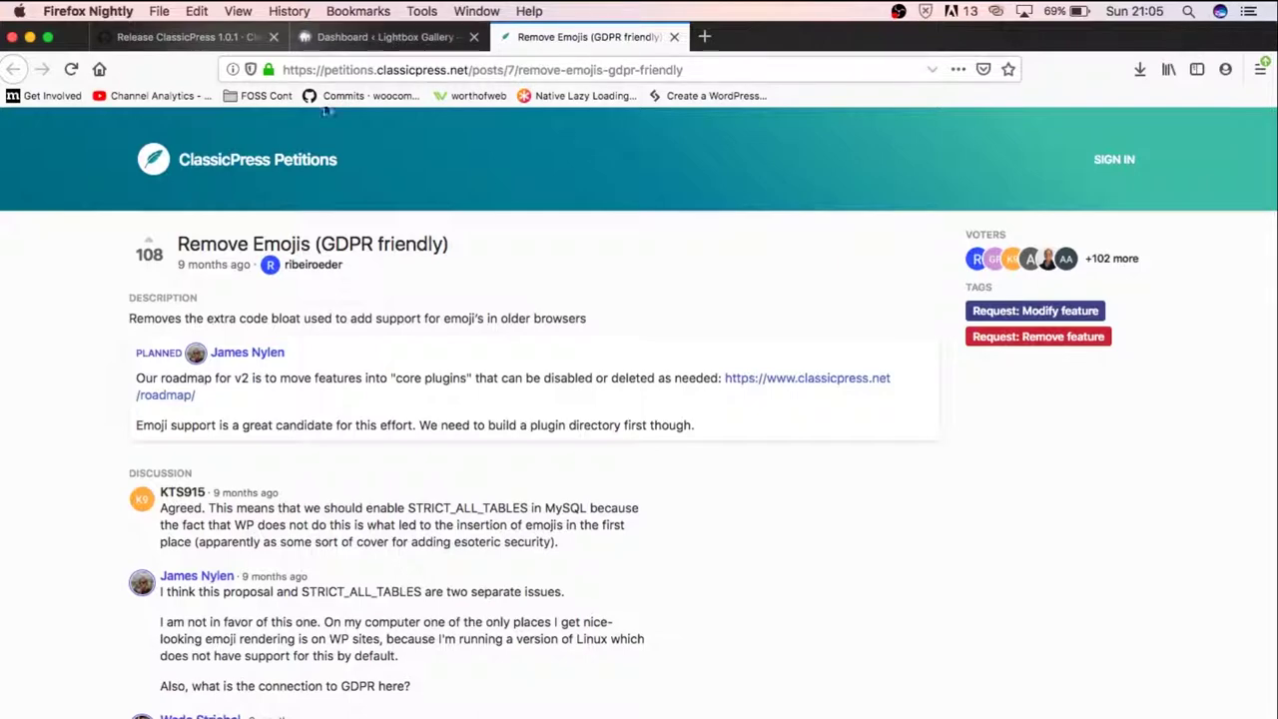
click(359, 36)
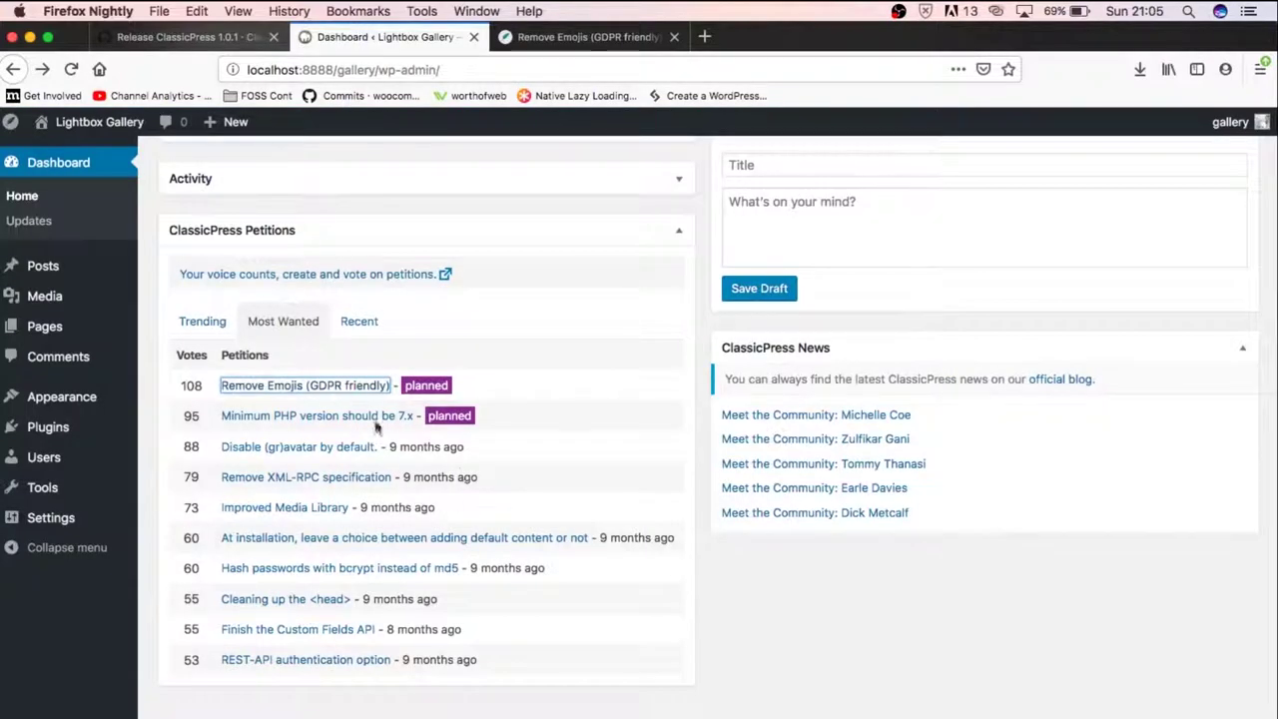
click(512, 357)
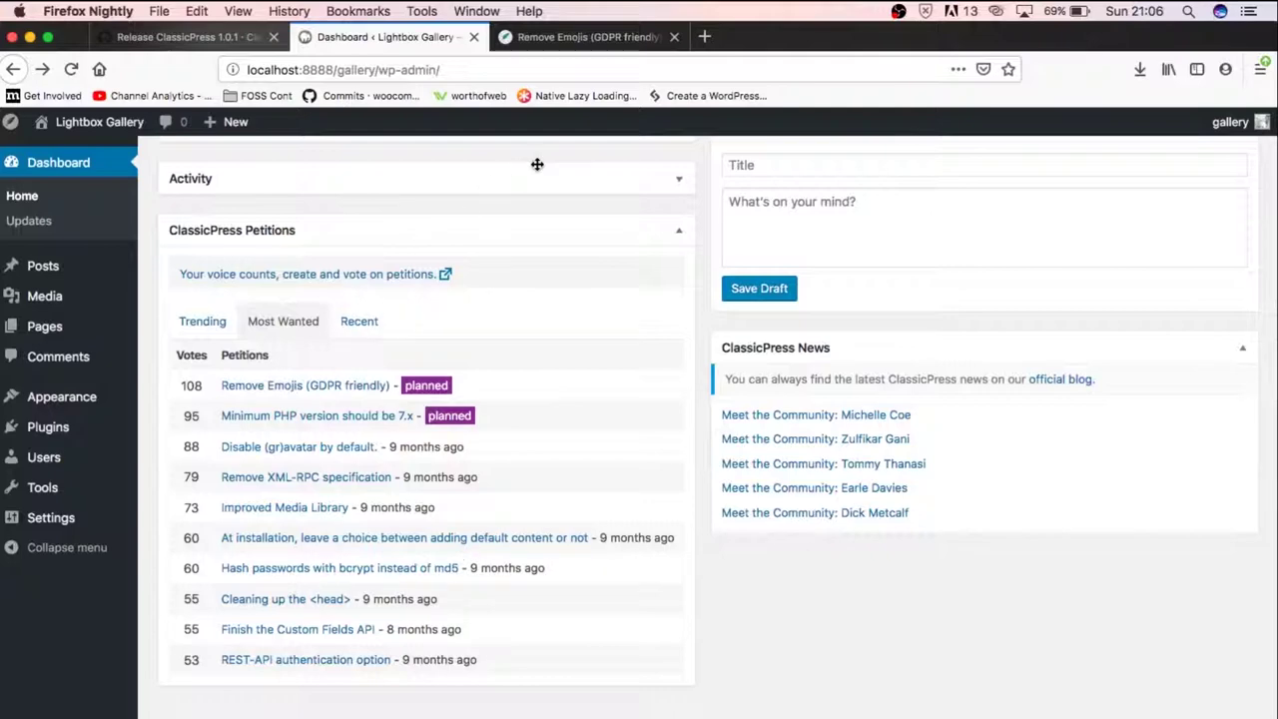
click(58, 275)
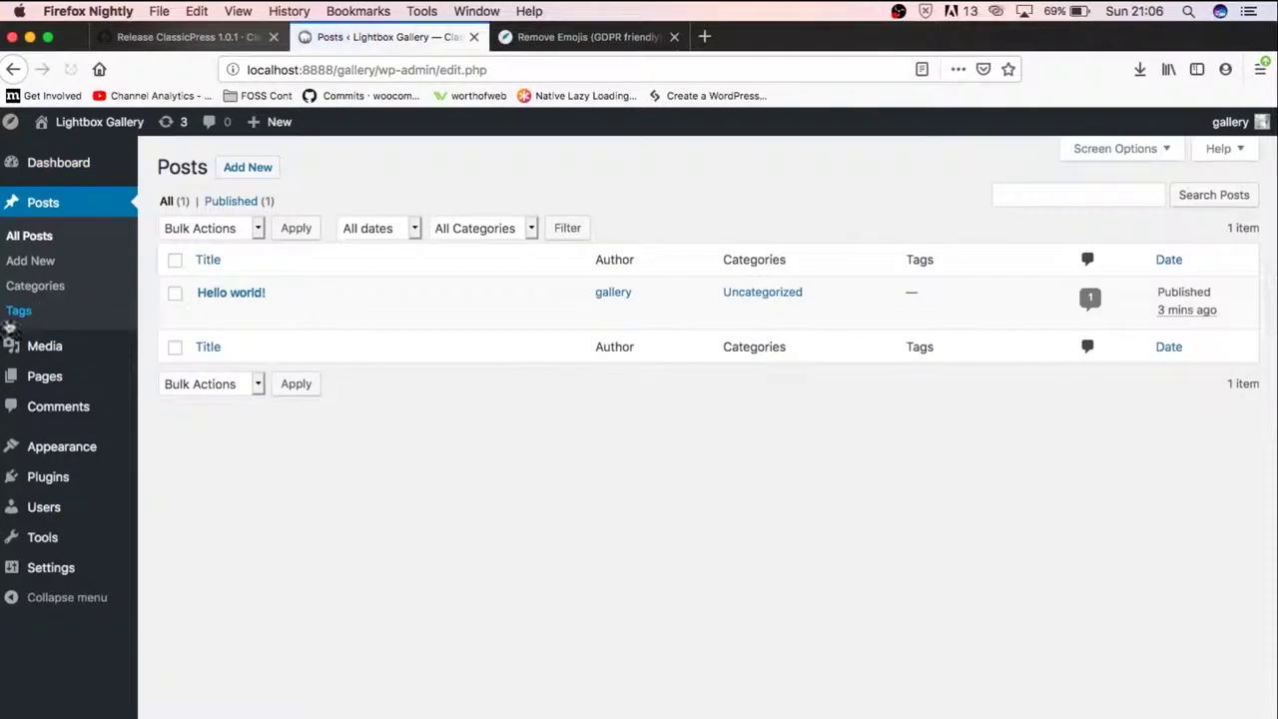
Activate the ClassicPress TwentySixteen theme under Appearance > Themes
mouse_move(63, 445)
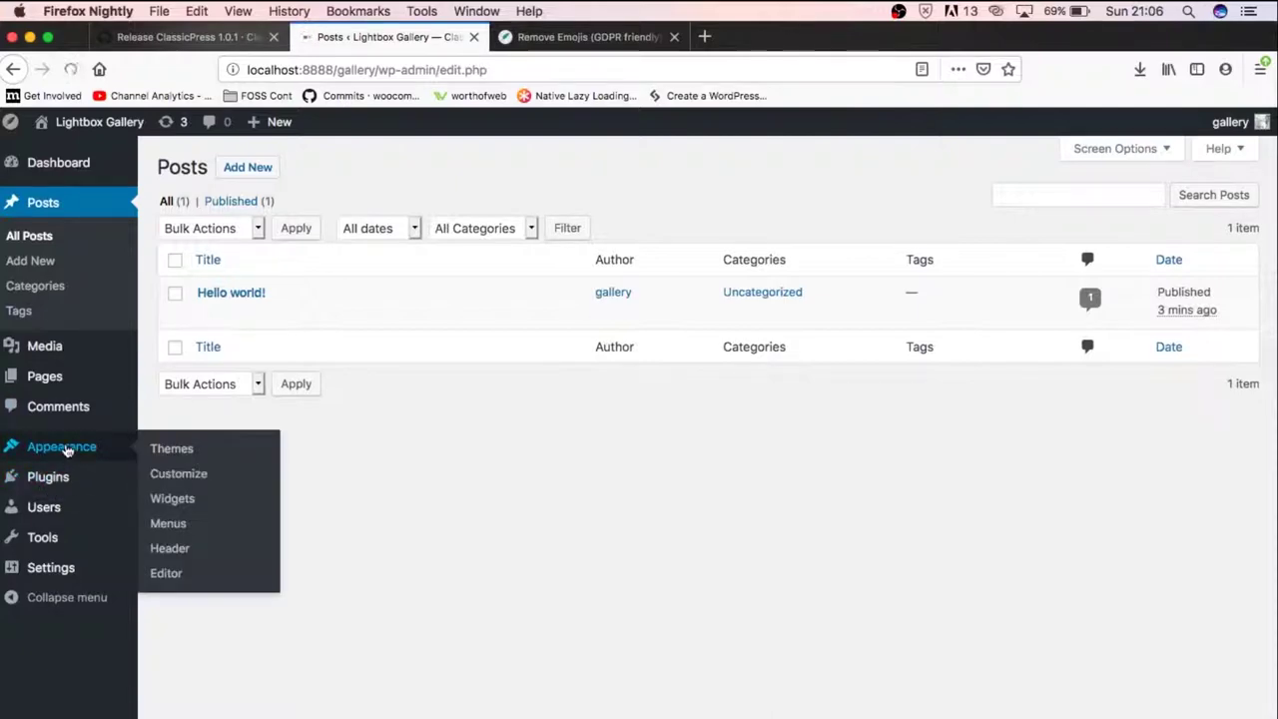
click(155, 451)
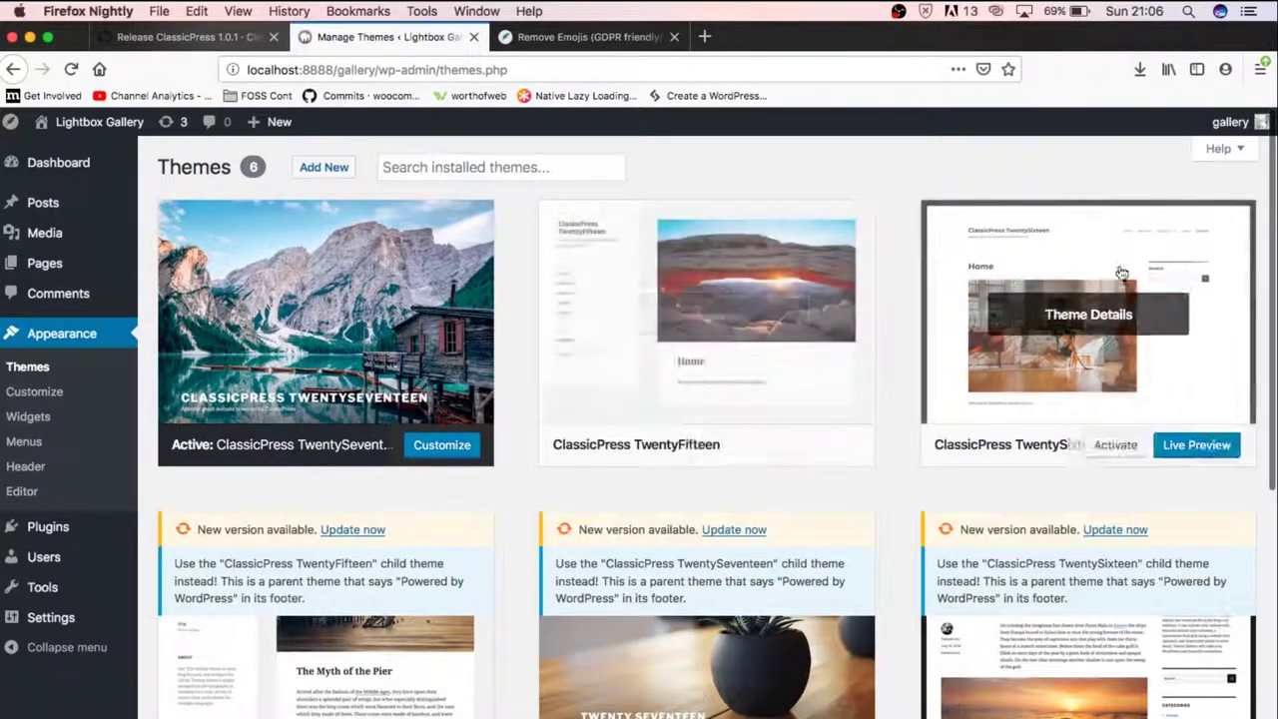
click(1108, 446)
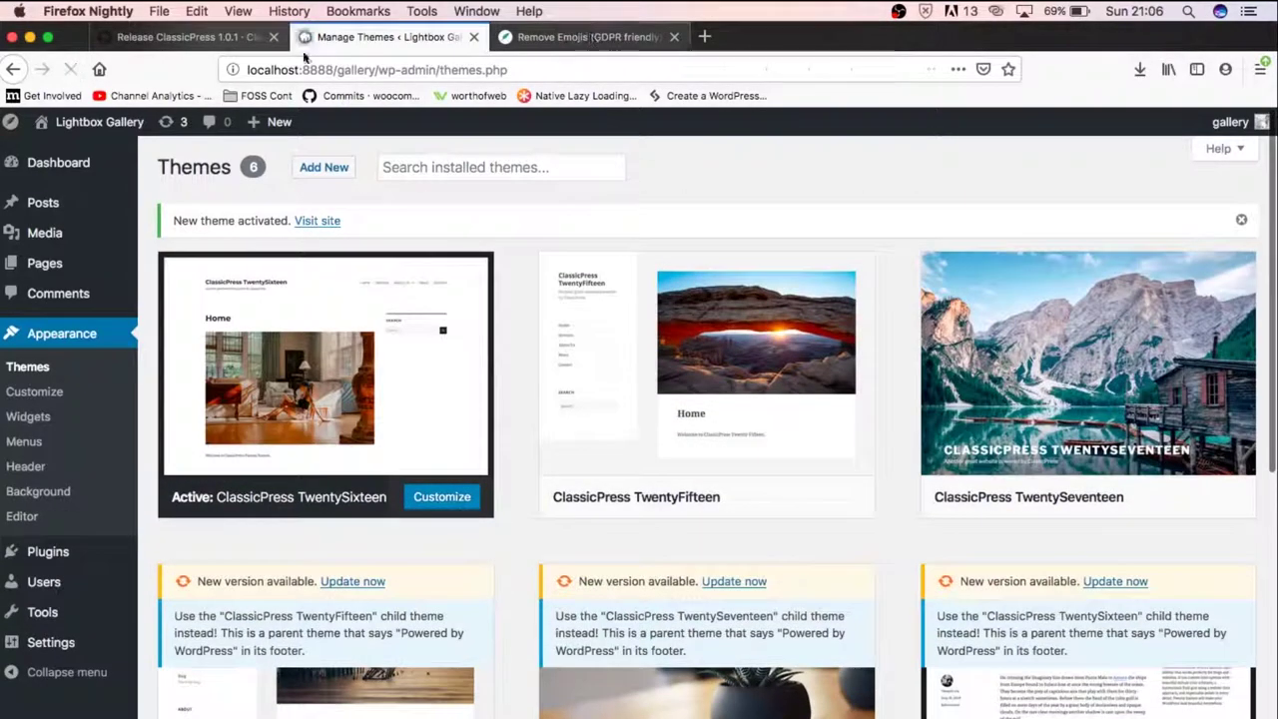
Open the live Lightbox Gallery site in a new tab and view it
mouse_move(87, 120)
right_click(56, 157)
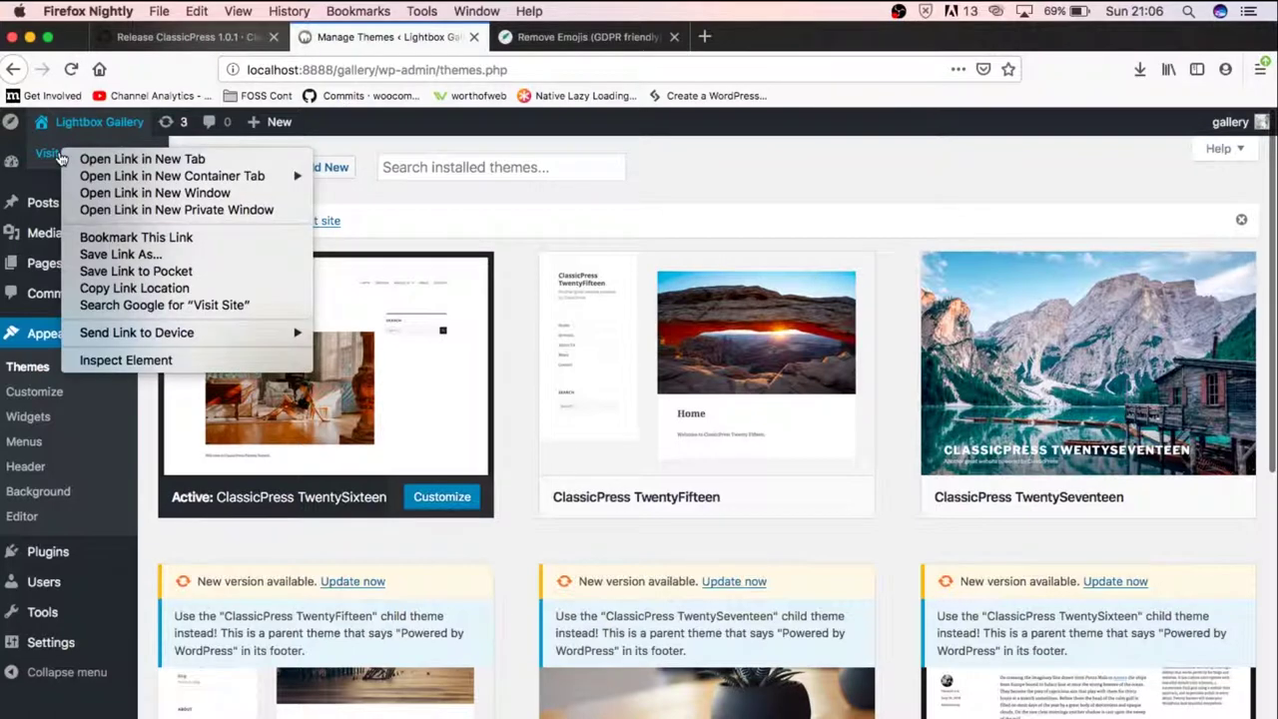
click(110, 160)
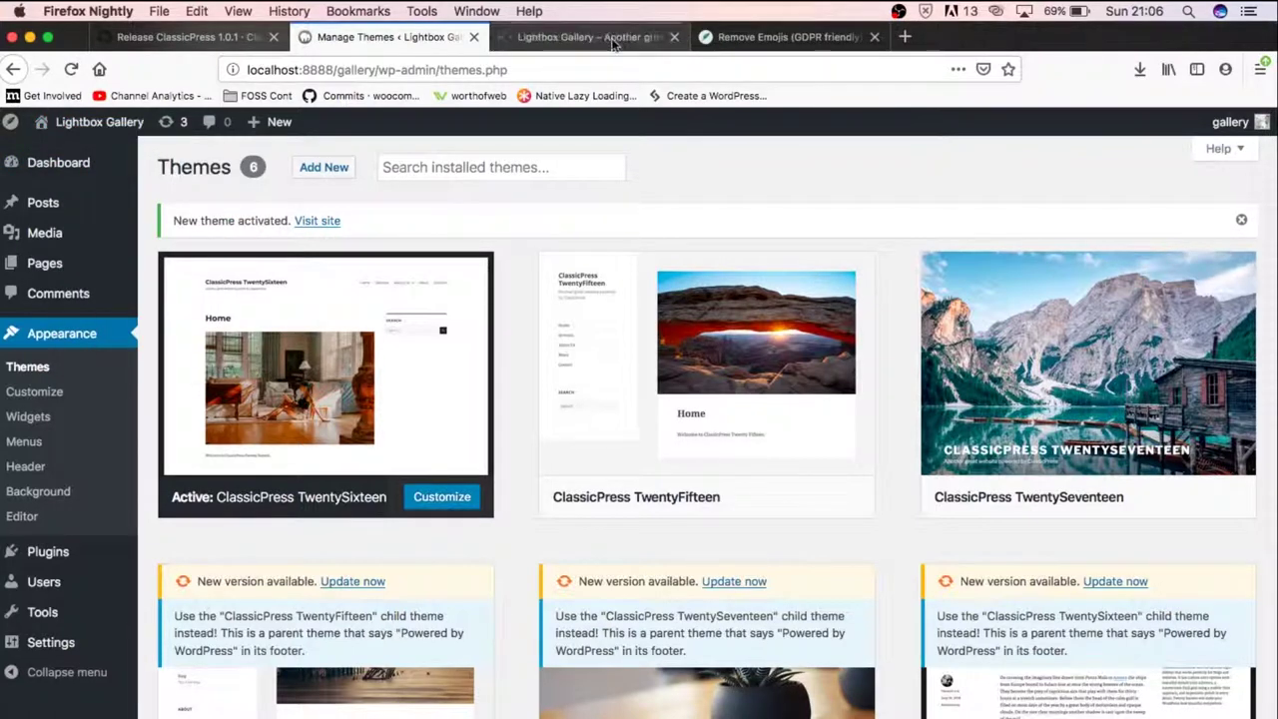
click(589, 37)
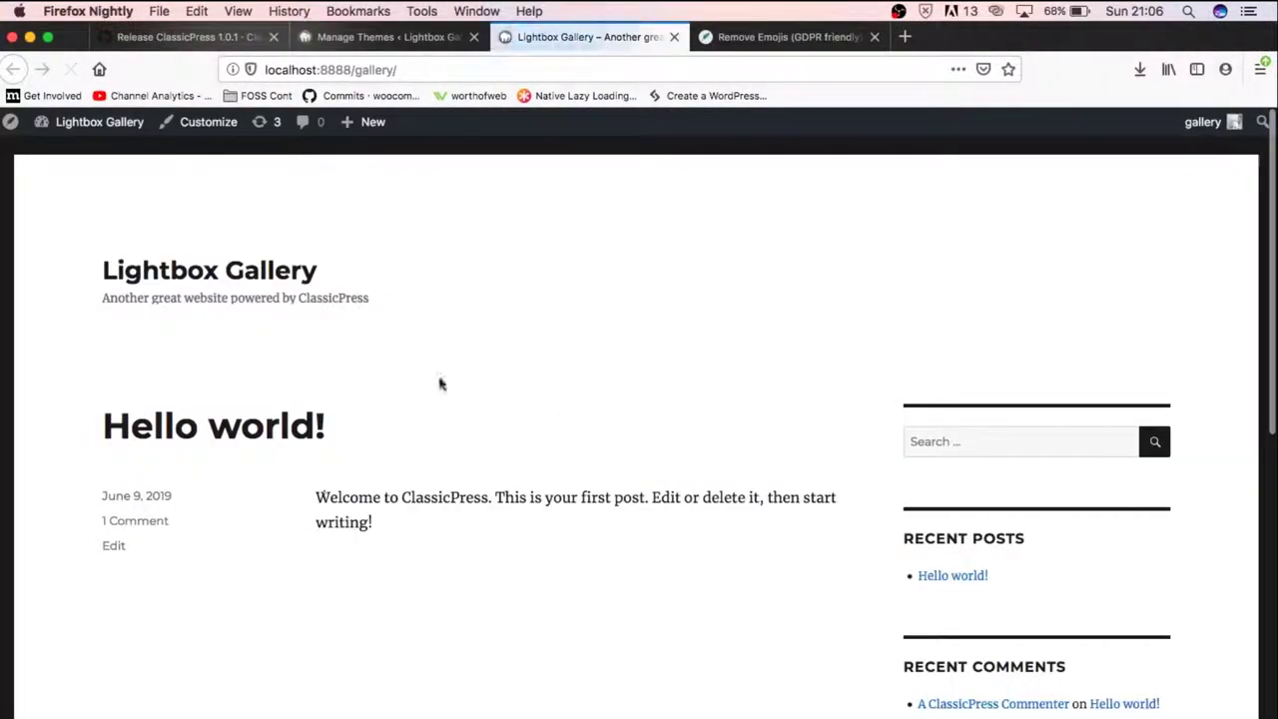
Browse the TwentySixteen Lightbox Gallery front end, close the Remove Emojis tab, and return to the first tab
scroll(668, 452, down, 10)
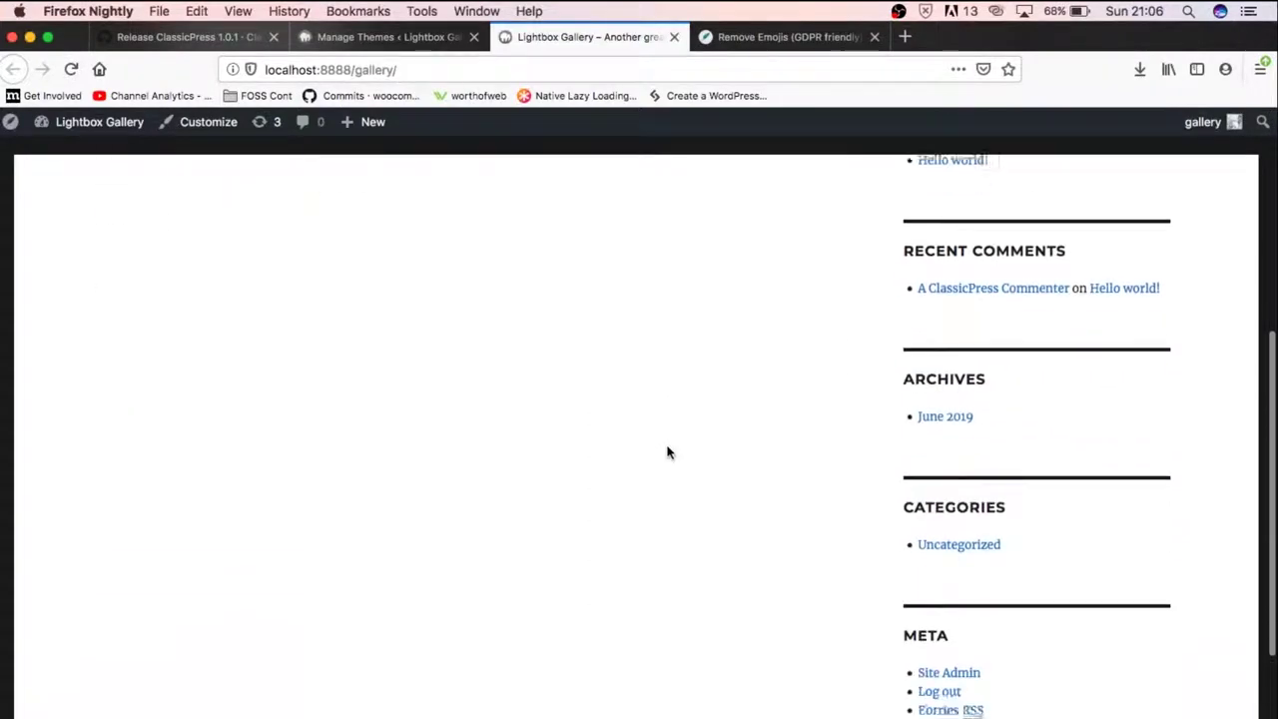
scroll(668, 452, up, 10)
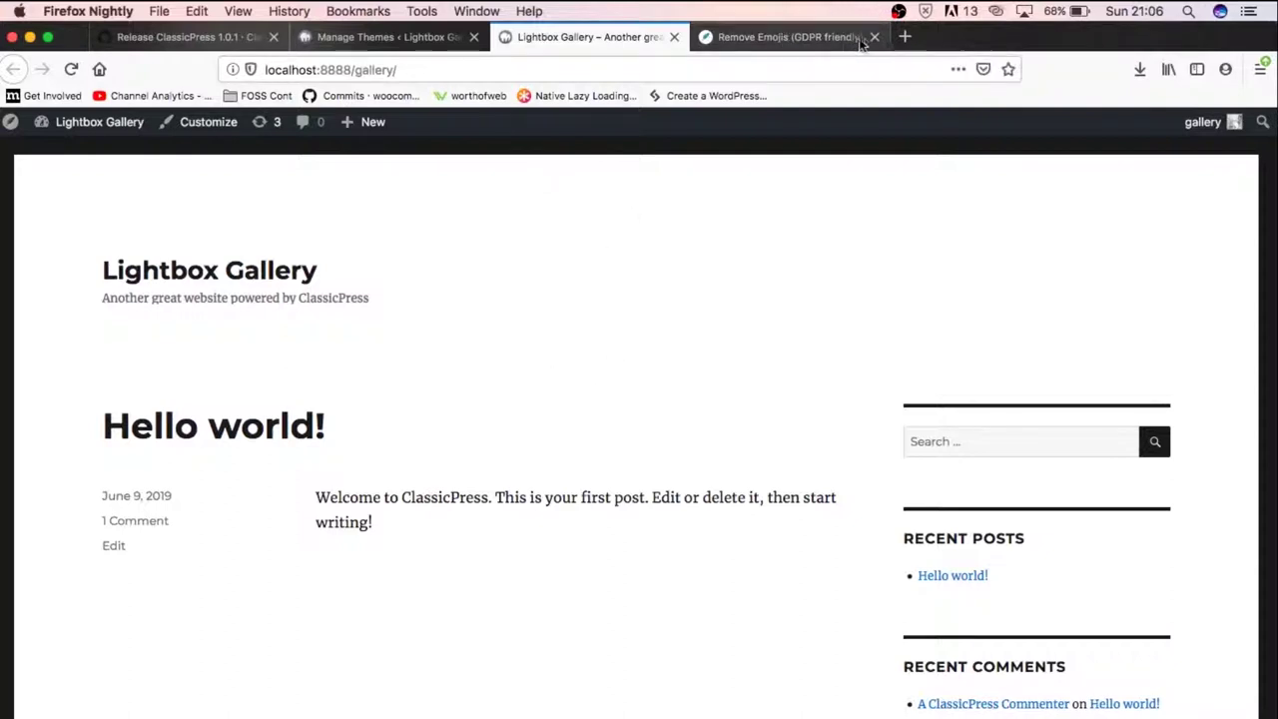
click(874, 38)
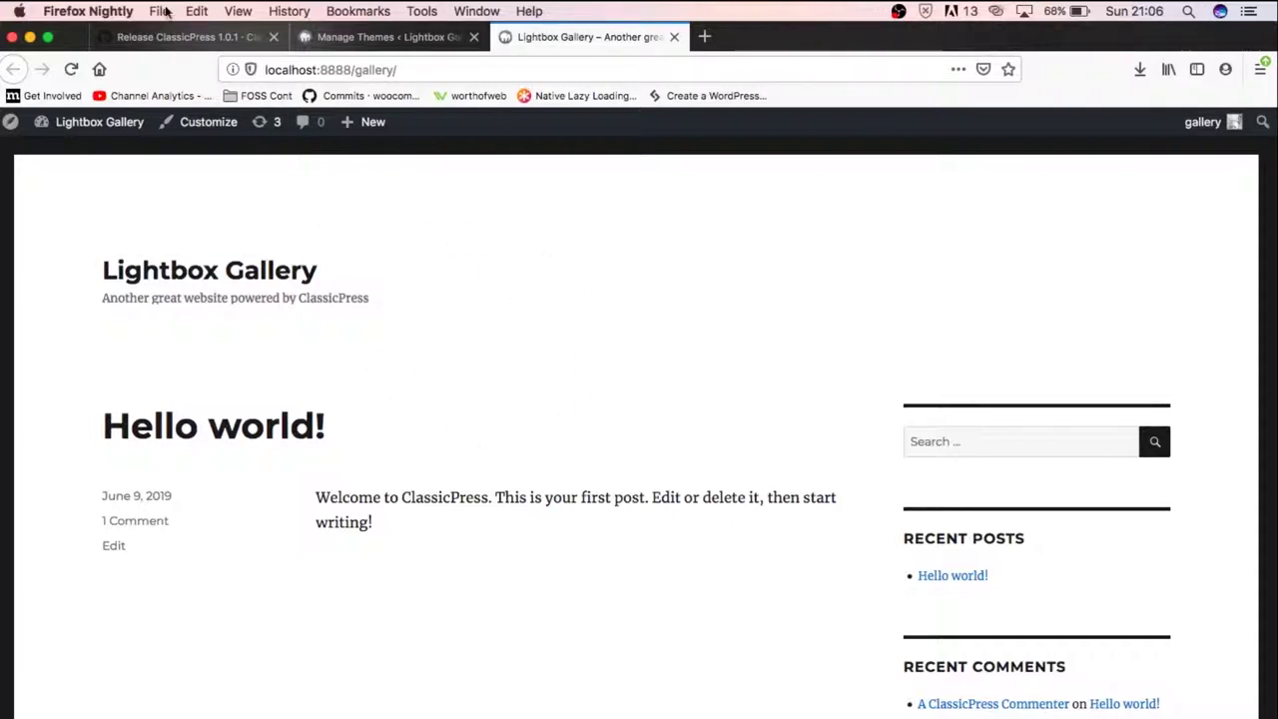
click(168, 37)
Scroll back to the top of the classicpress.net Download ClassicPress page
scroll(192, 203, up, 5)
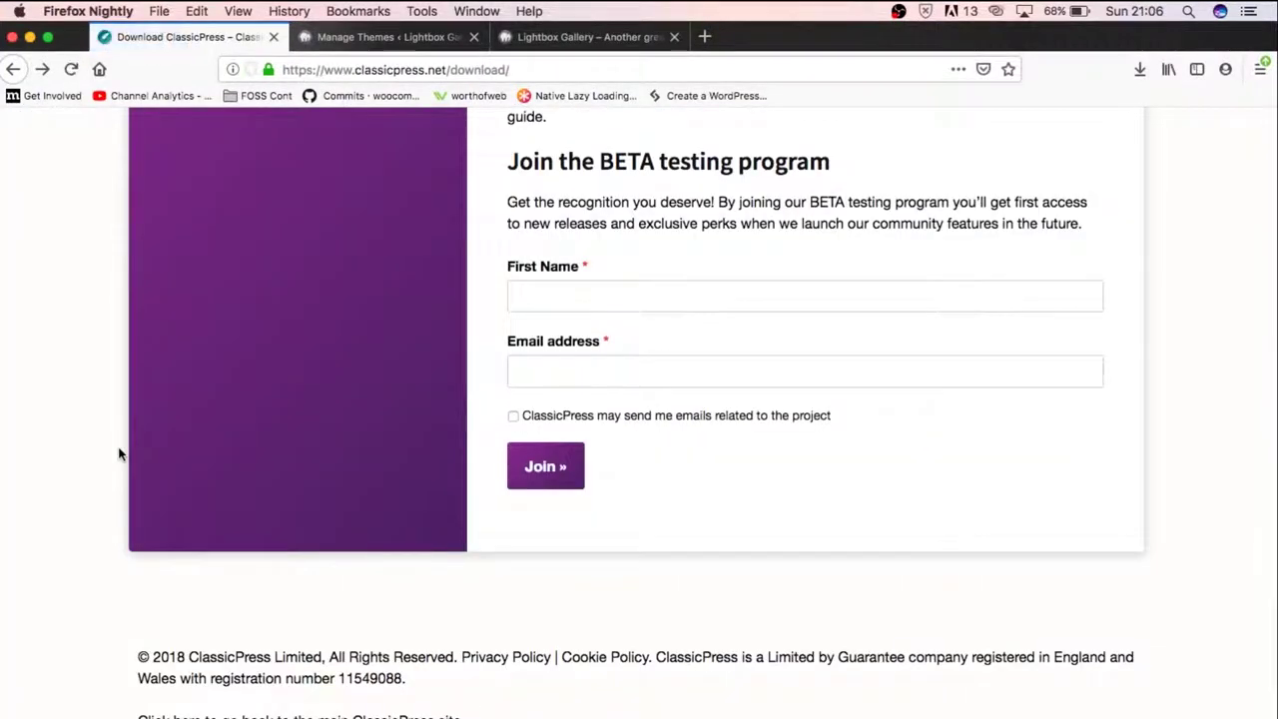
scroll(118, 454, up, 5)
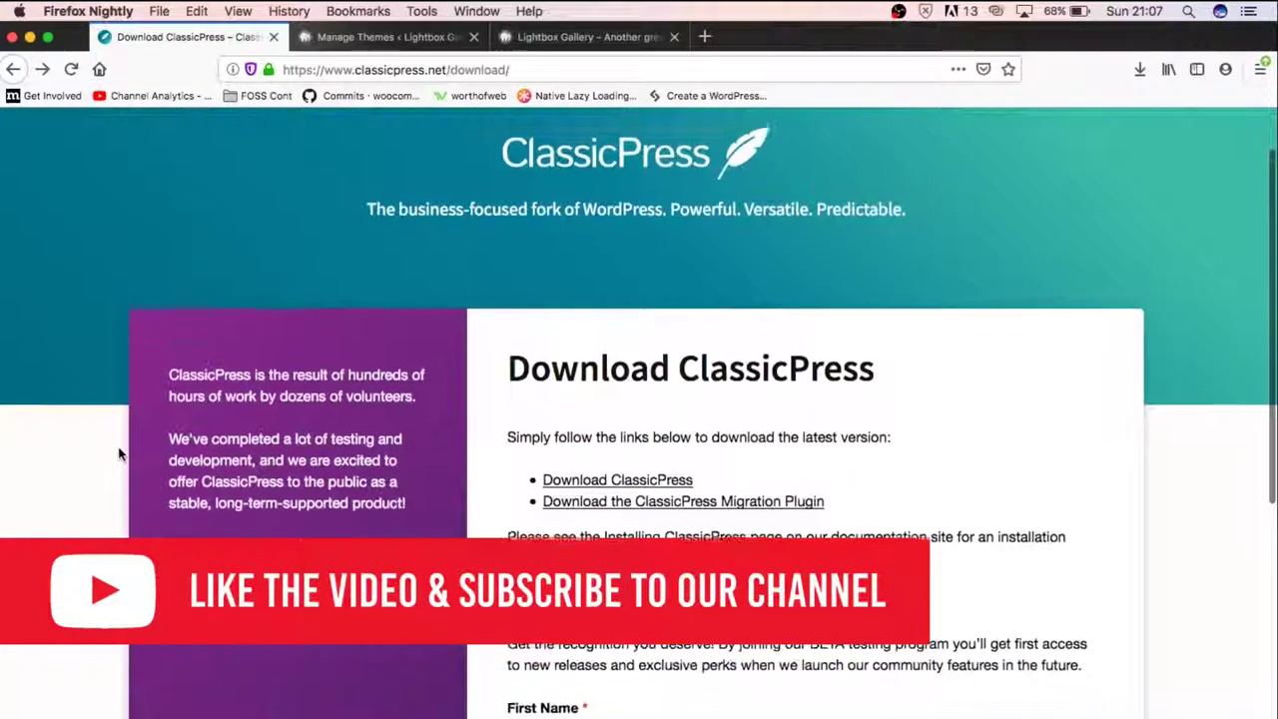